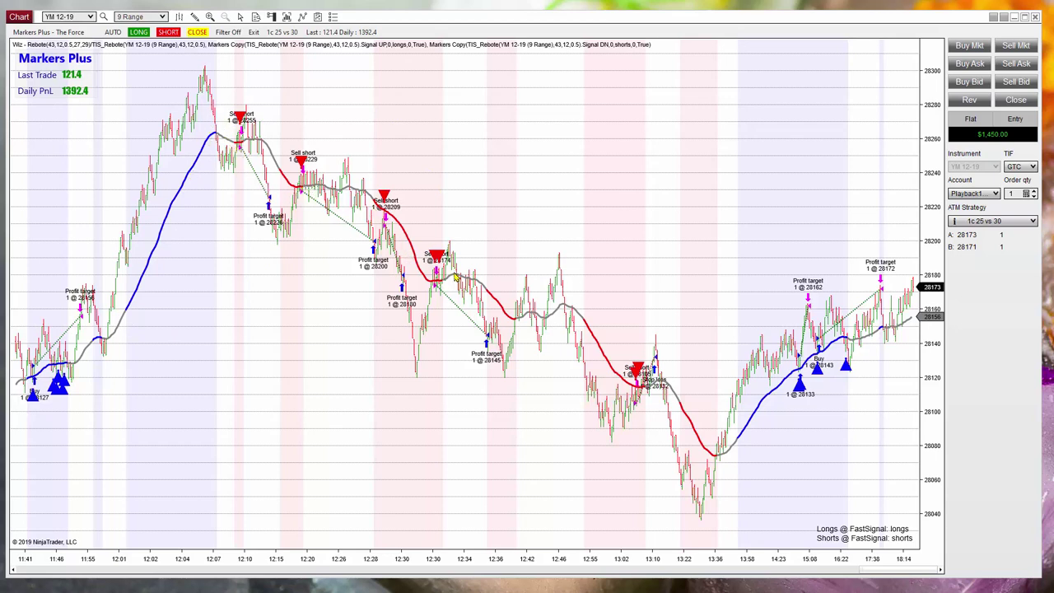
Step: Open the chart's indicator settings and examine the TIS_Rebote parameters Period, Space_Bars and Space_Distance
right_click(439, 142)
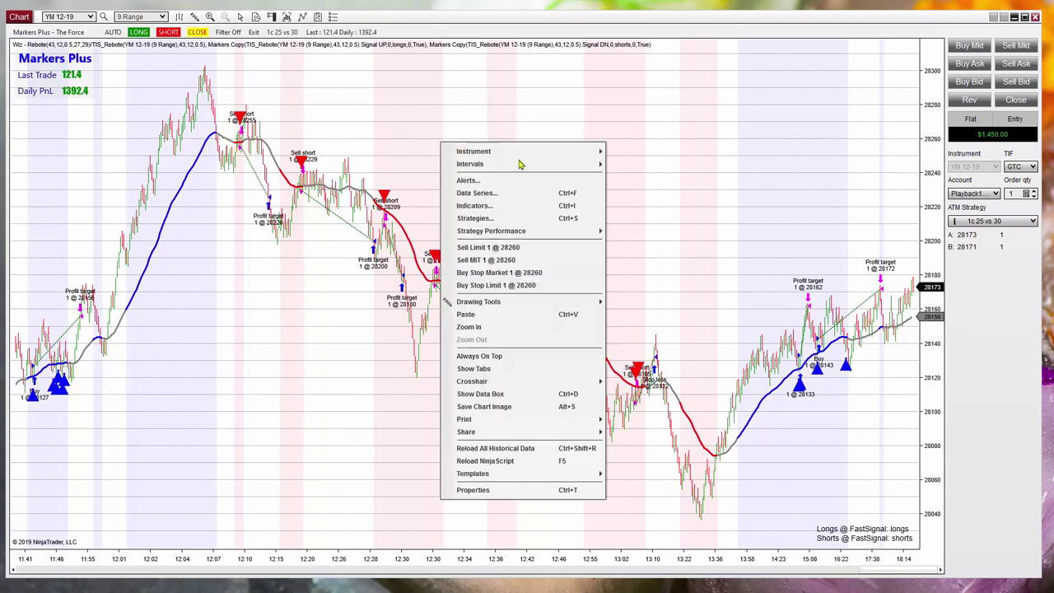
left_click(504, 205)
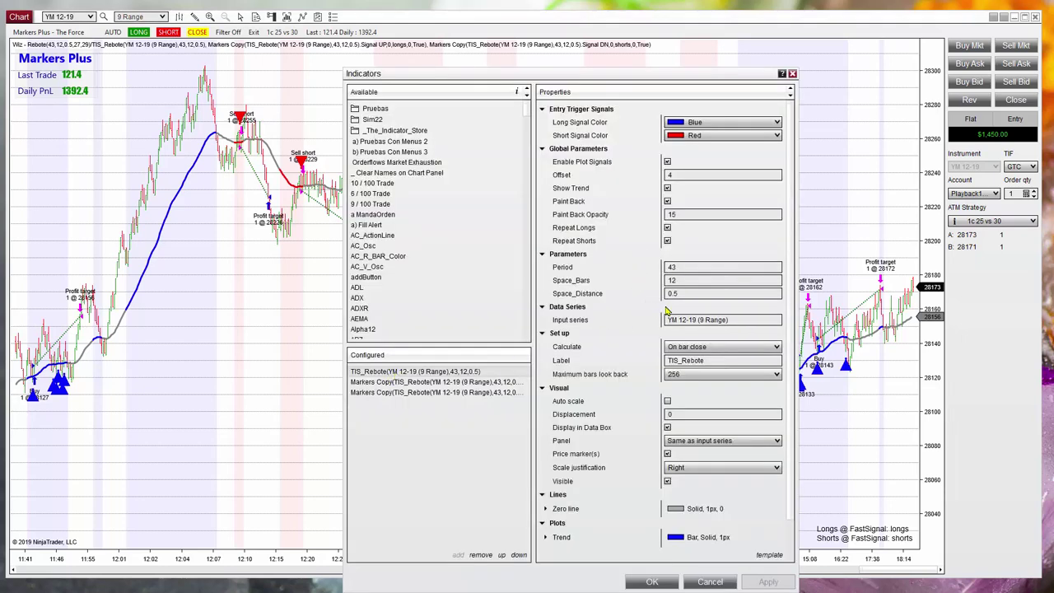
left_click(673, 267)
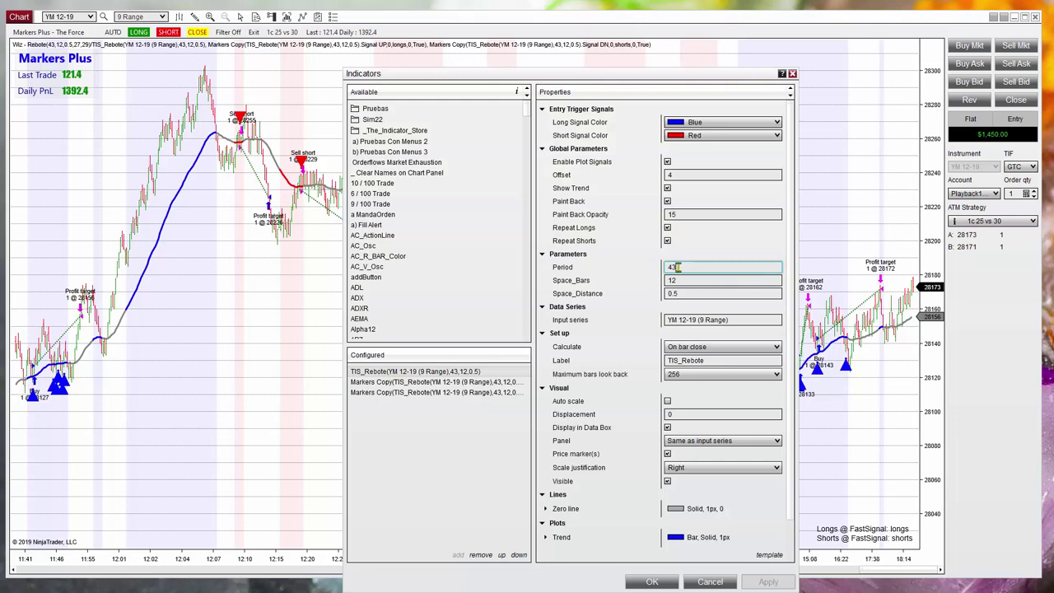
double_click(668, 270)
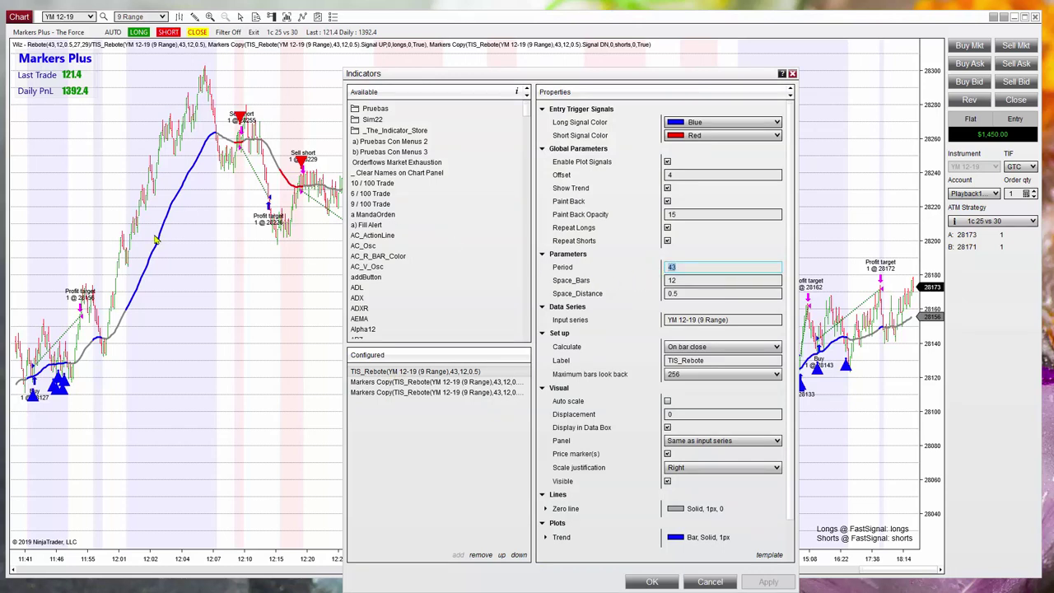
double_click(669, 281)
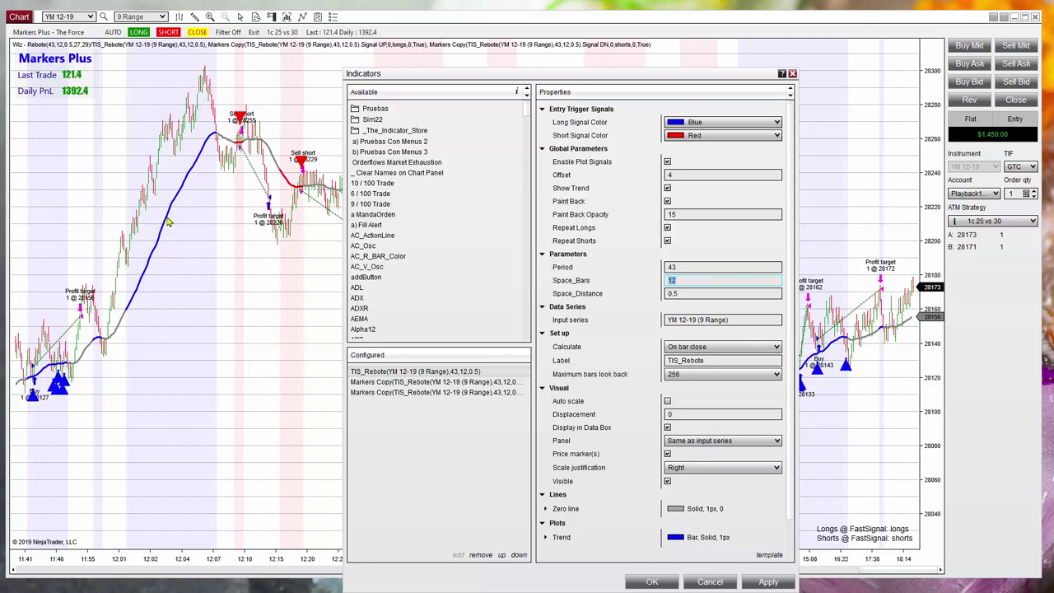
left_click(689, 294)
left_click_drag(690, 295, 668, 301)
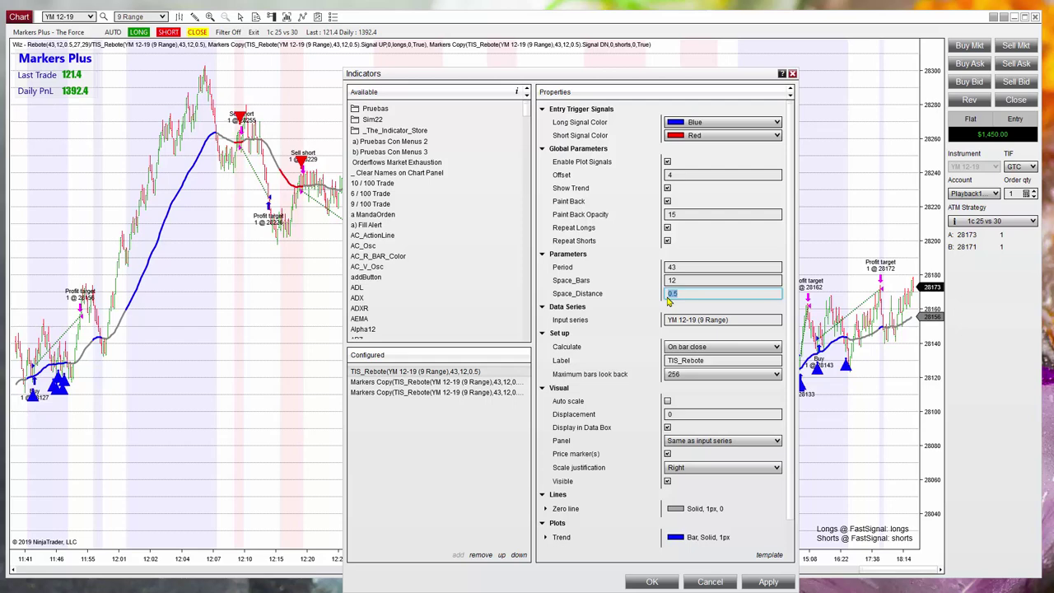
Step: Move the indicator settings aside to compare the TIS_Rebote parameters with the chart's signals, and close them without changes
left_click_drag(576, 73, 747, 55)
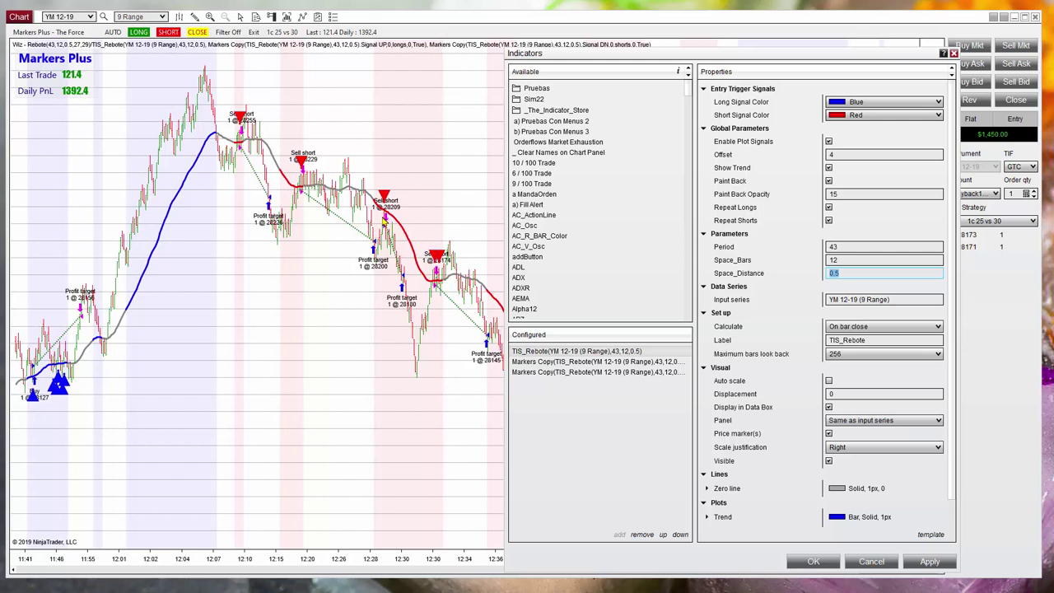
double_click(836, 247)
double_click(851, 261)
double_click(833, 273)
left_click(860, 561)
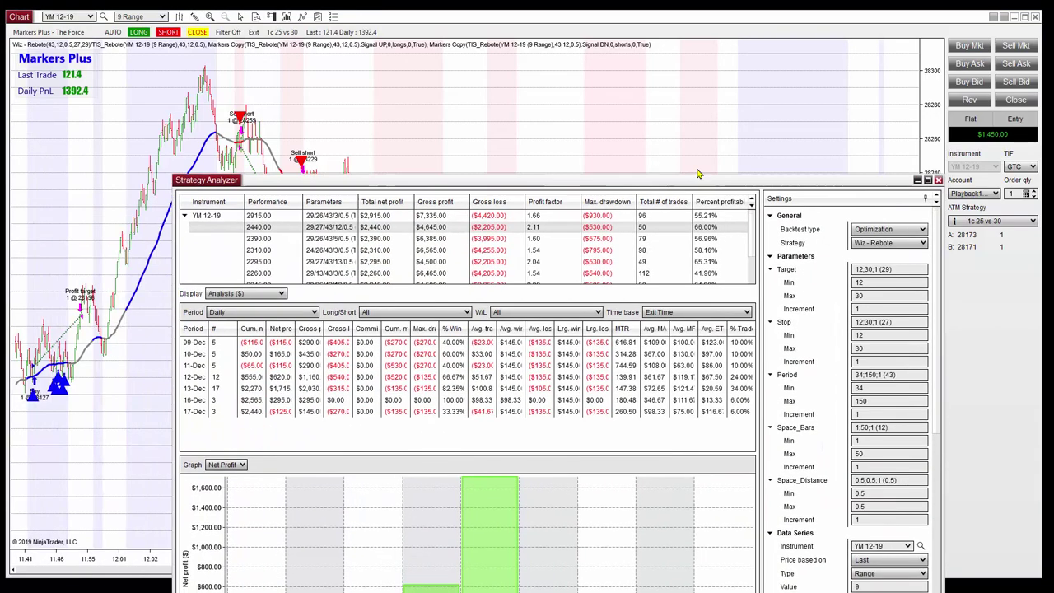
Step: Reposition and widen the Strategy Analyzer window over the chart so its results, graph and settings fit on screen
left_click_drag(696, 172, 662, 58)
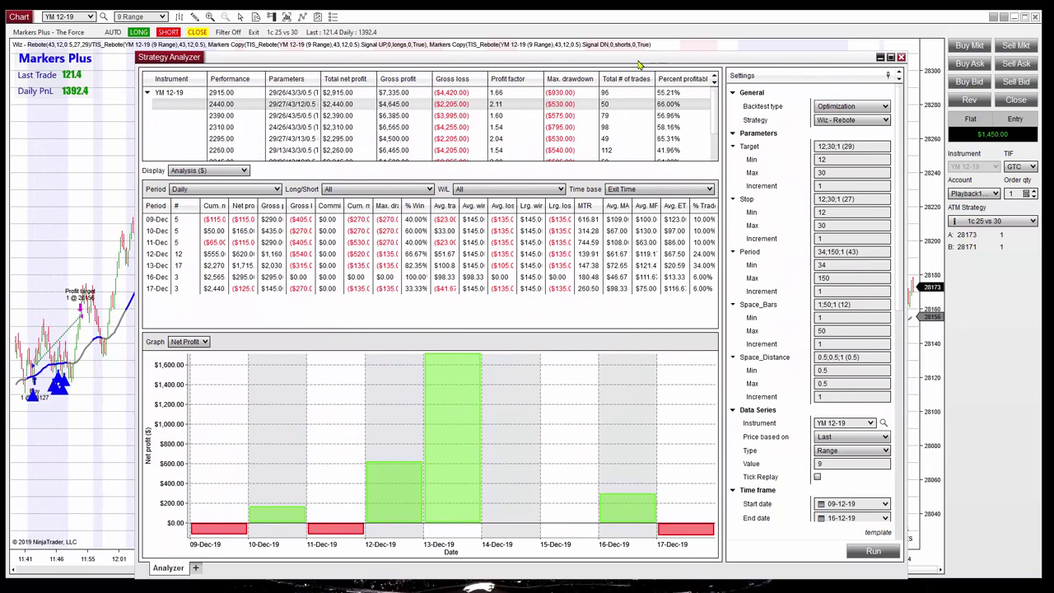
left_click_drag(136, 50, 86, 14)
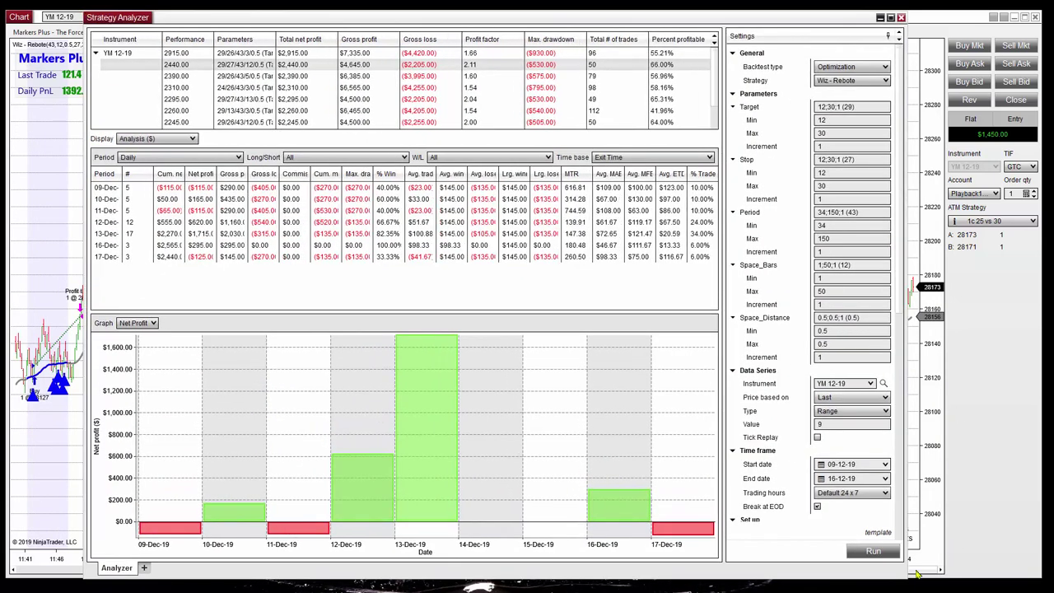
left_click_drag(903, 577, 979, 558)
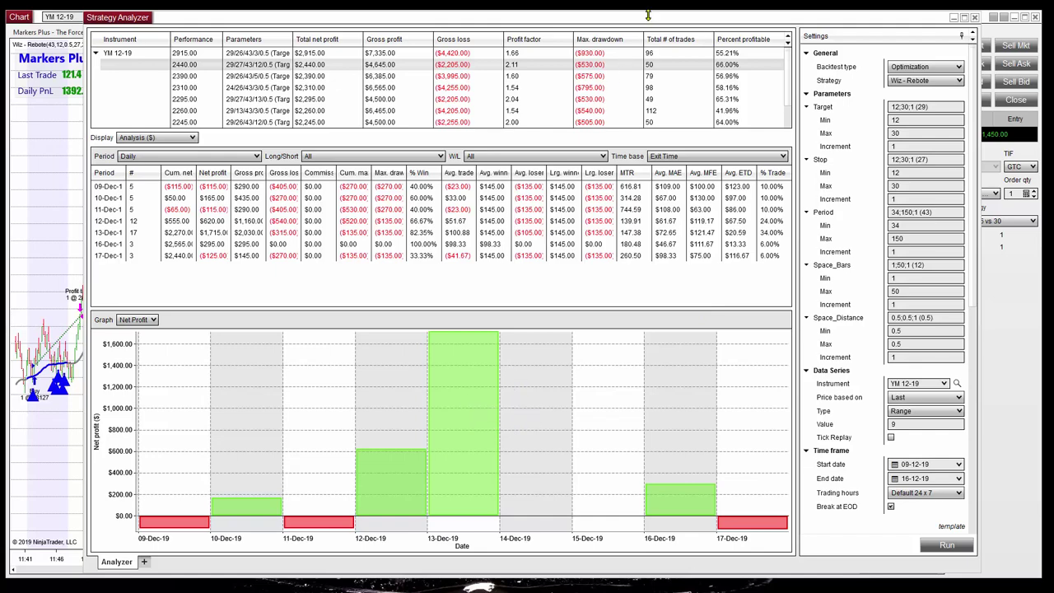
Step: Lower the Strategy Analyzer window to uncover the chart and inspect the data values of a bar after 12:30
left_click_drag(651, 18, 670, 403)
left_click_drag(671, 477, 674, 533)
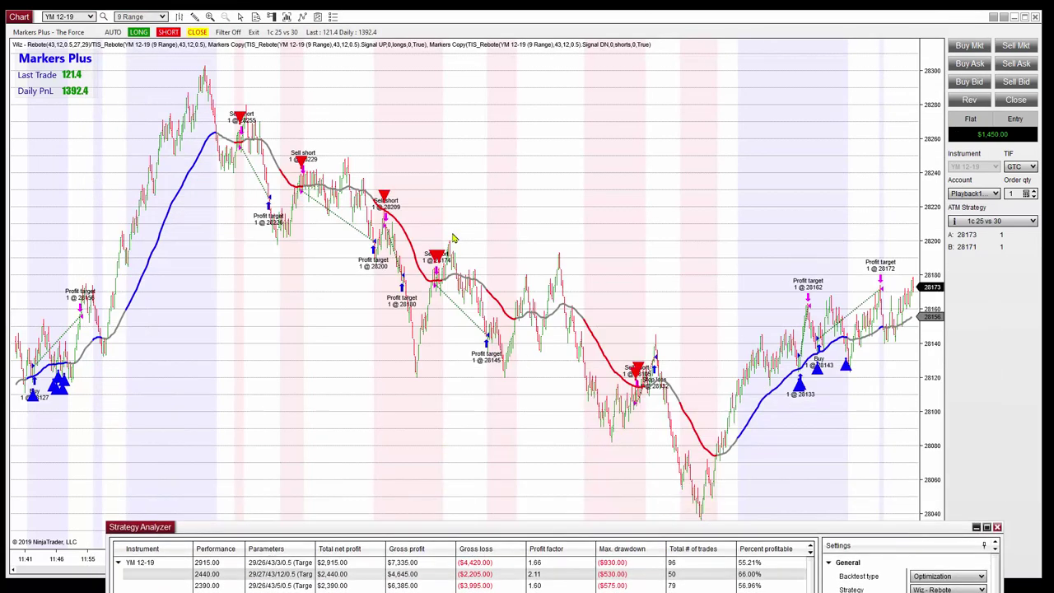
middle_click(451, 184)
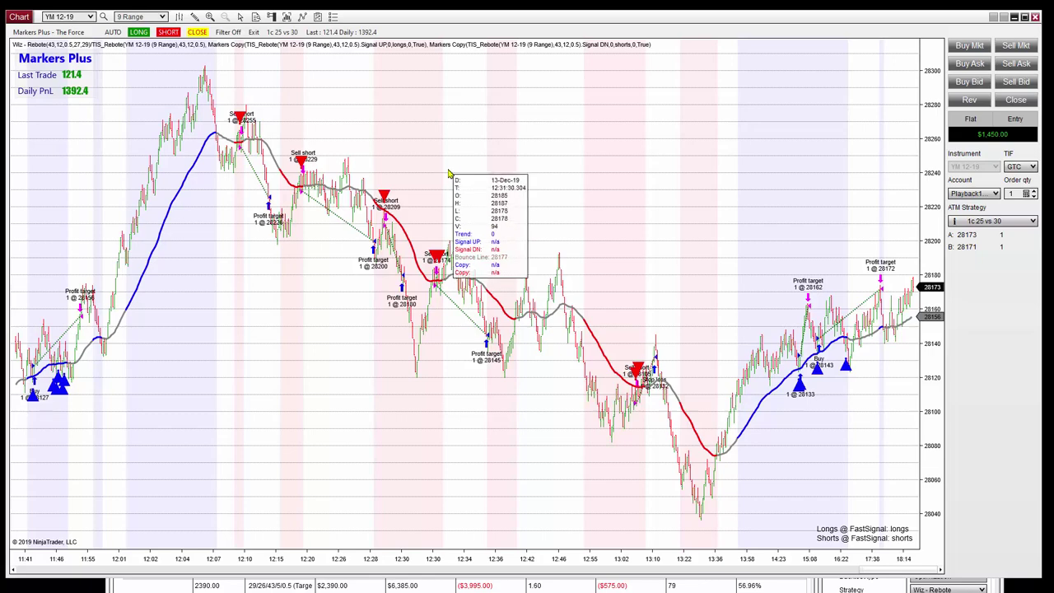
Step: Bring the Strategy Analyzer back over the chart and show the daily net profit of the 2440.00 optimization result
left_click(572, 585)
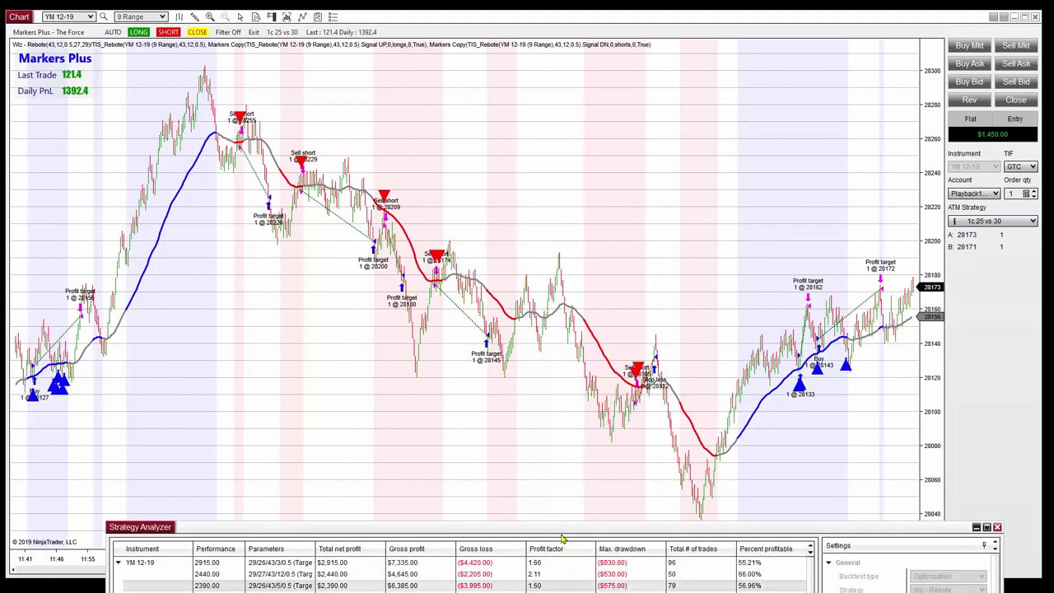
left_click_drag(559, 536, 535, 37)
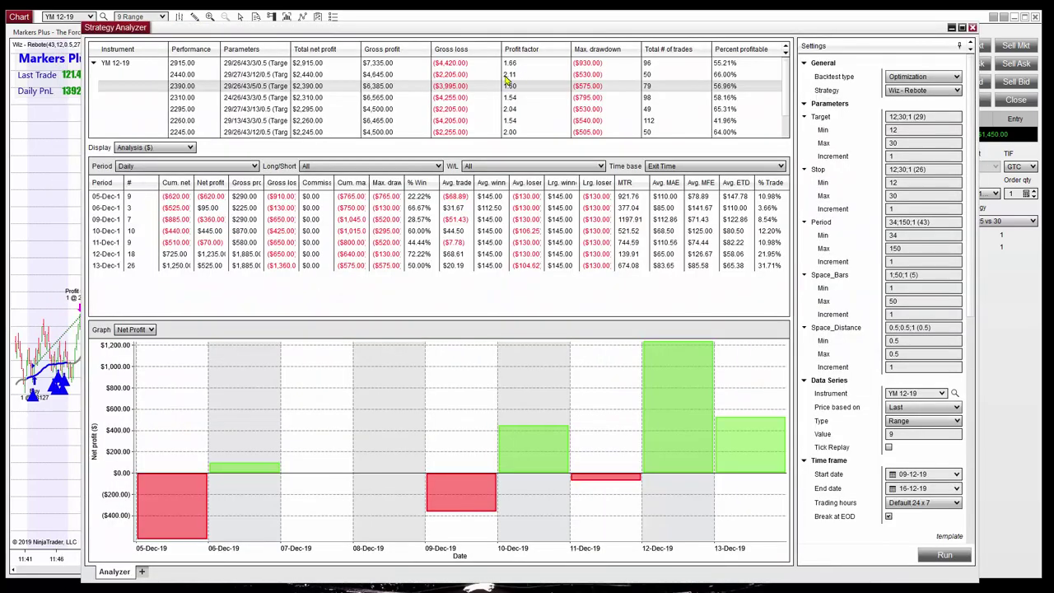
left_click(510, 75)
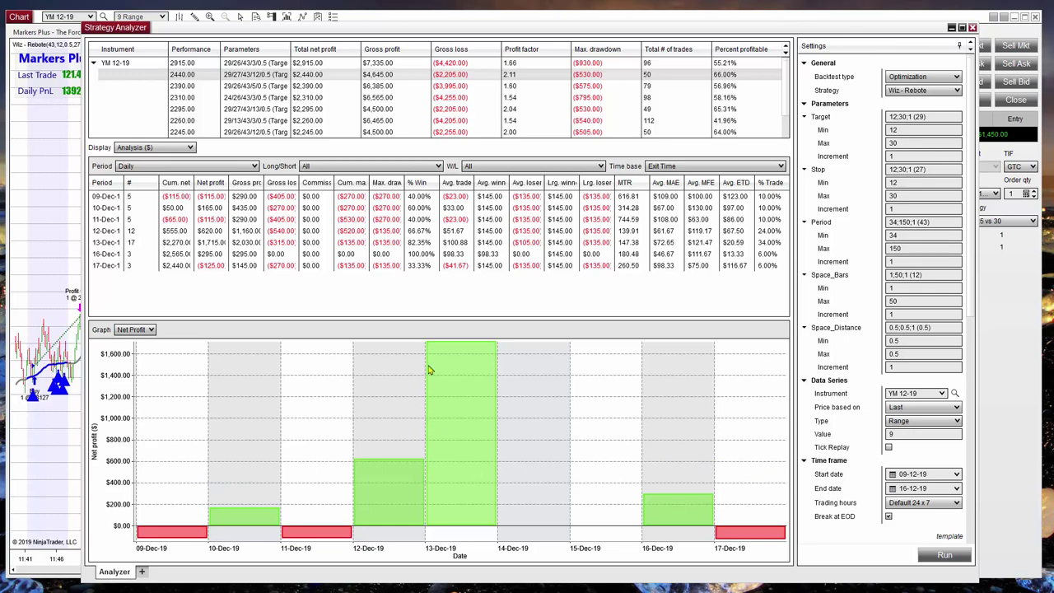
mouse_move(464, 512)
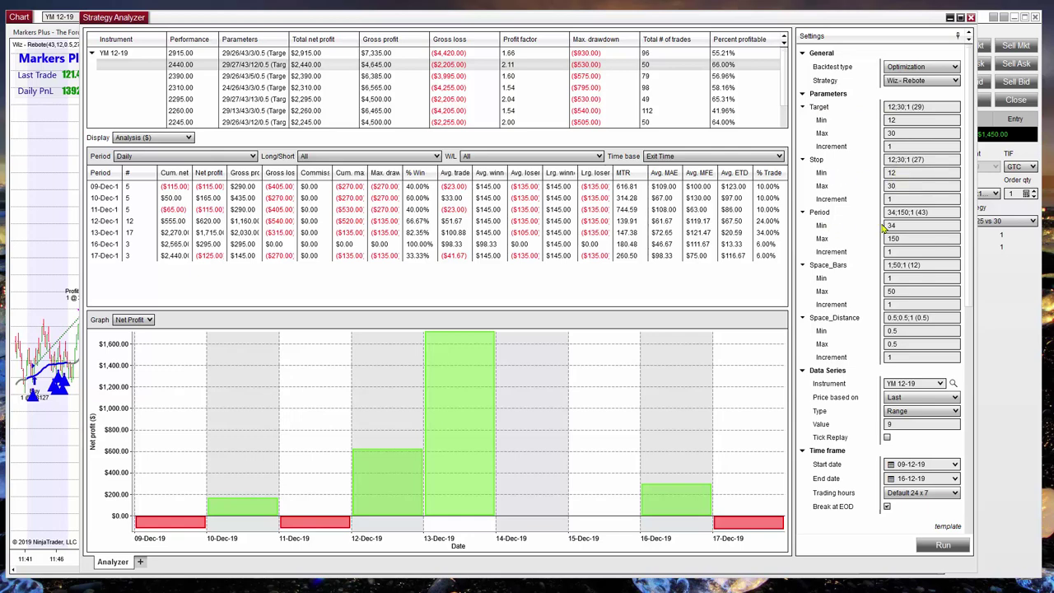
Step: Review the optimization ranges for Period, Space_Bars and Space_Distance, comparing them with the moving average on the chart
left_click(912, 239)
left_click_drag(210, 27, 404, 58)
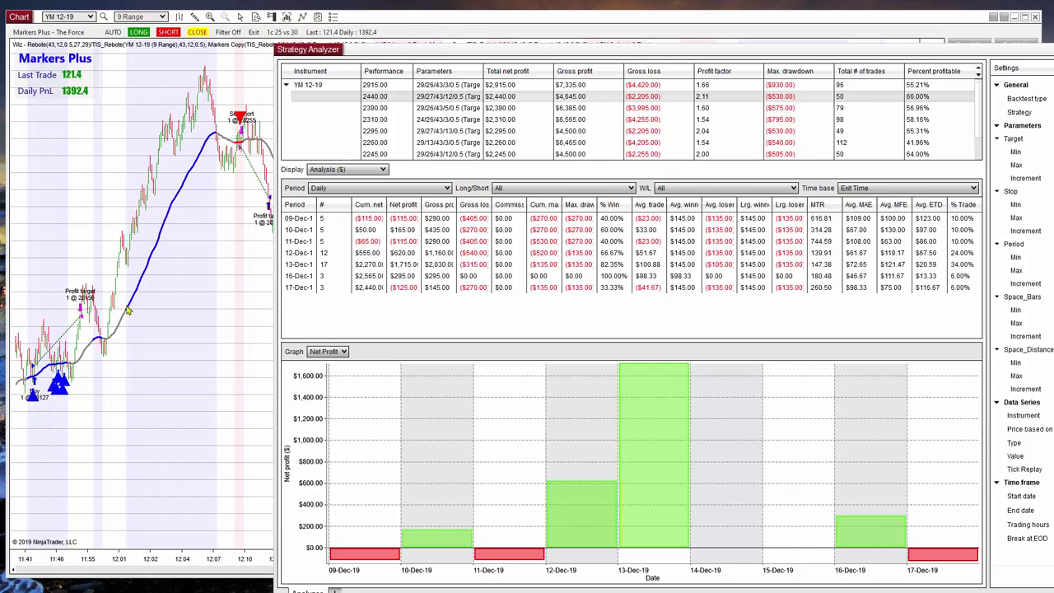
left_click_drag(562, 47, 408, 23)
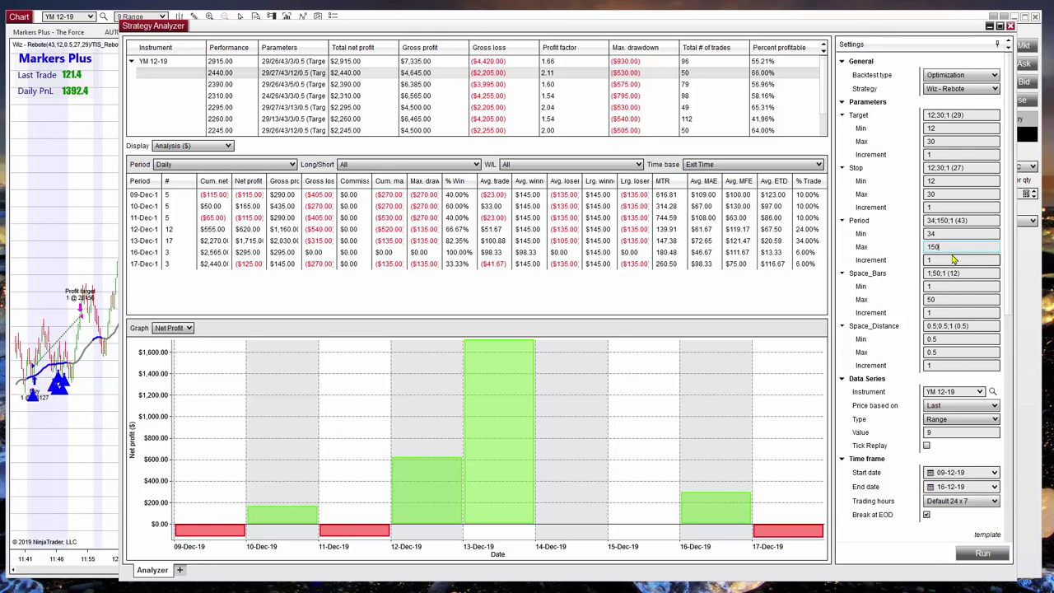
left_click(946, 299)
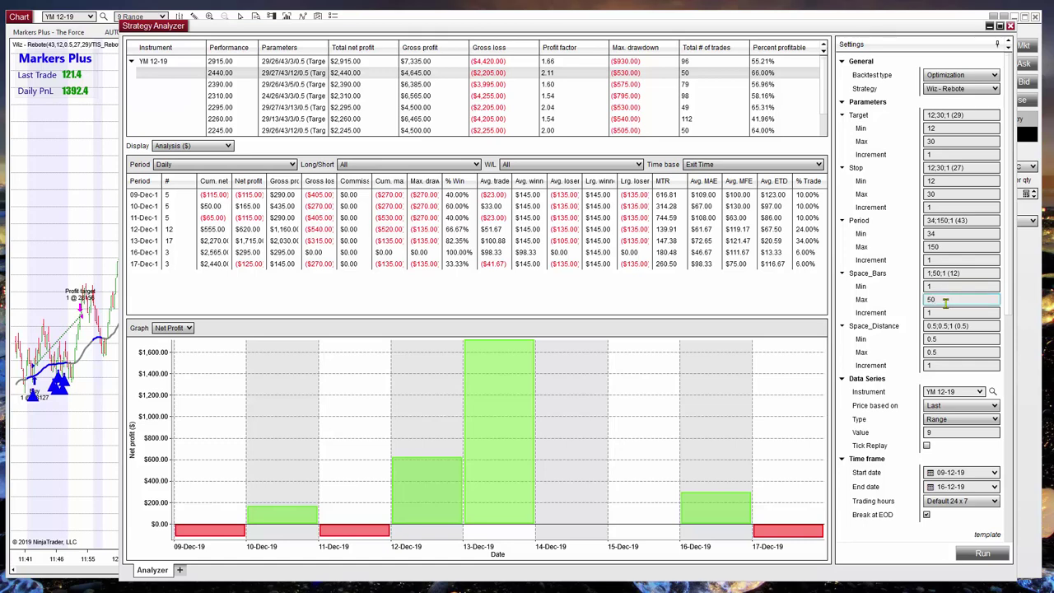
left_click(938, 338)
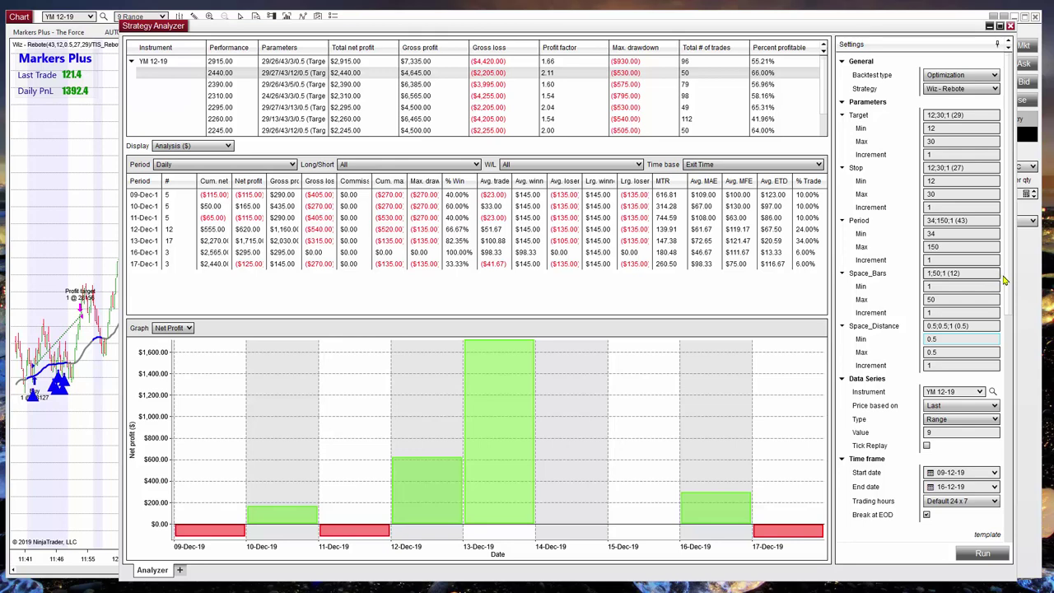
Step: Examine the data series, time frame and Genetic optimizer settings, including Generation size and Generations
left_click_drag(1009, 287, 1019, 447)
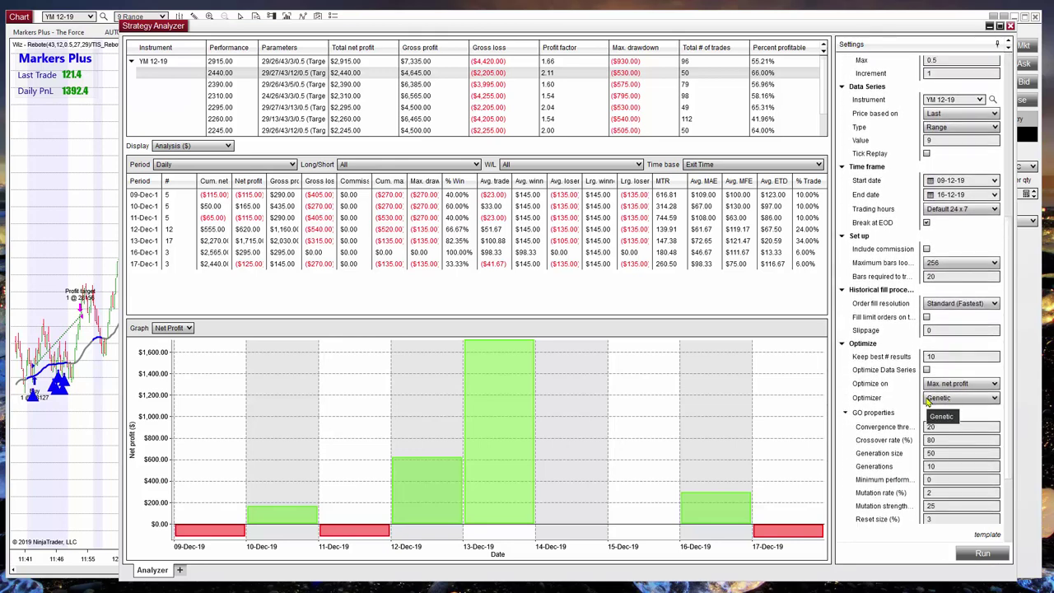
double_click(930, 466)
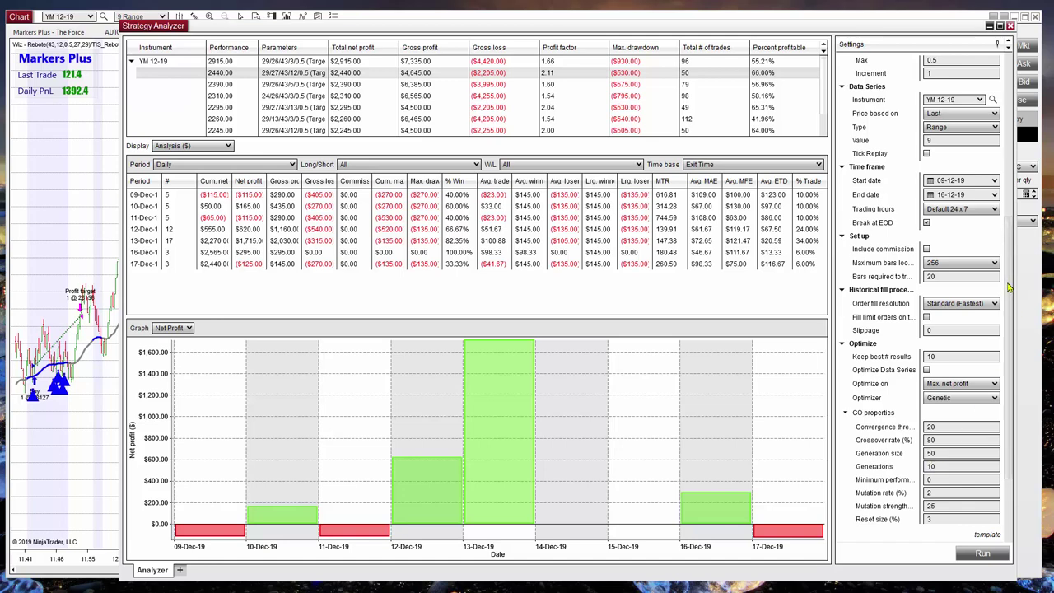
left_click_drag(1012, 287, 996, 177)
scroll(996, 177, "up", 3)
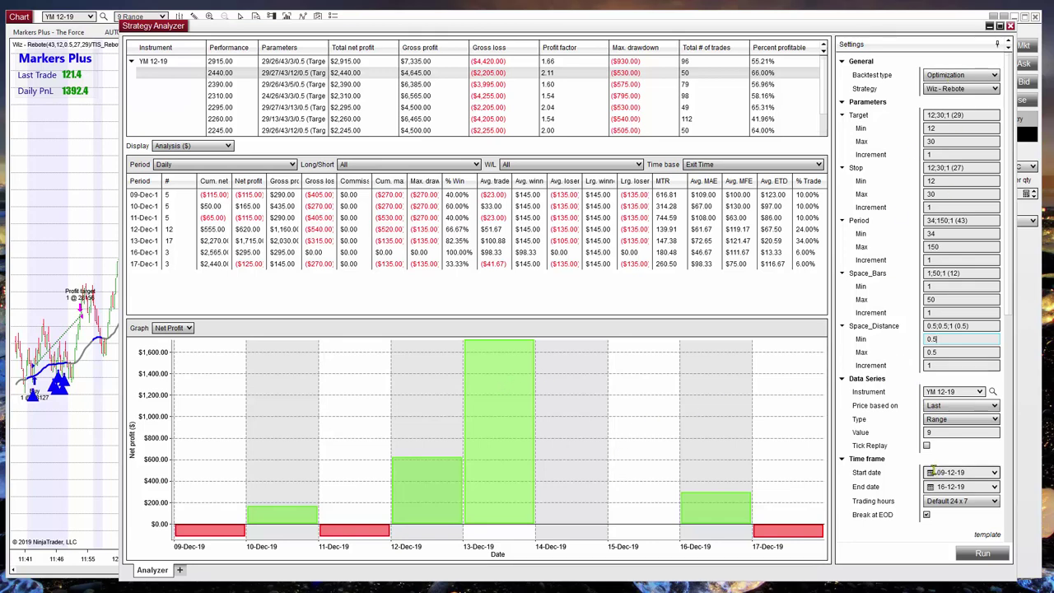
scroll(1004, 350, "down", 2)
scroll(1004, 349, "down", 8)
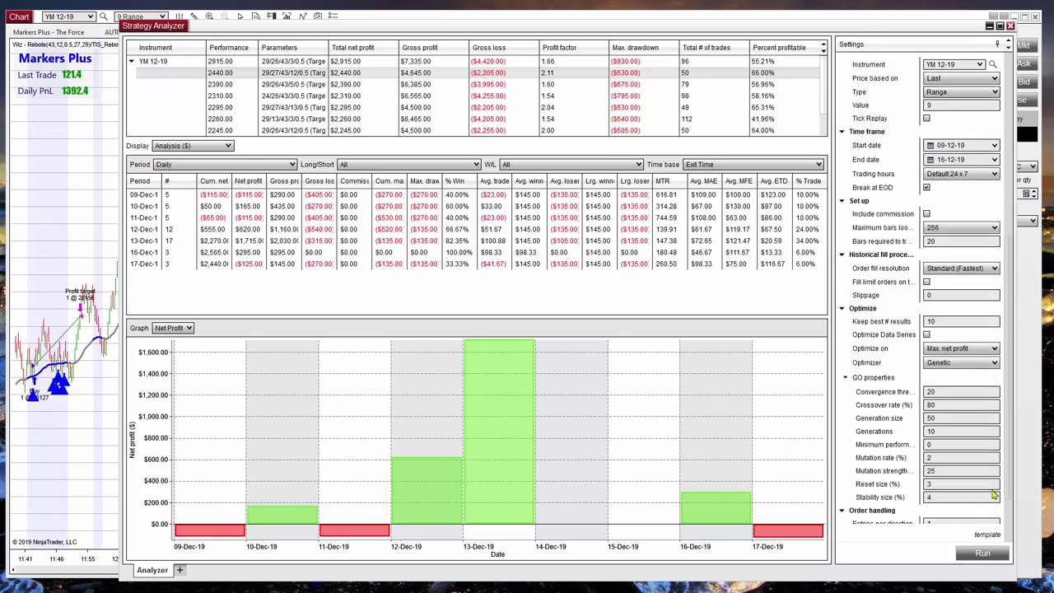
scroll(994, 494, "down", 3)
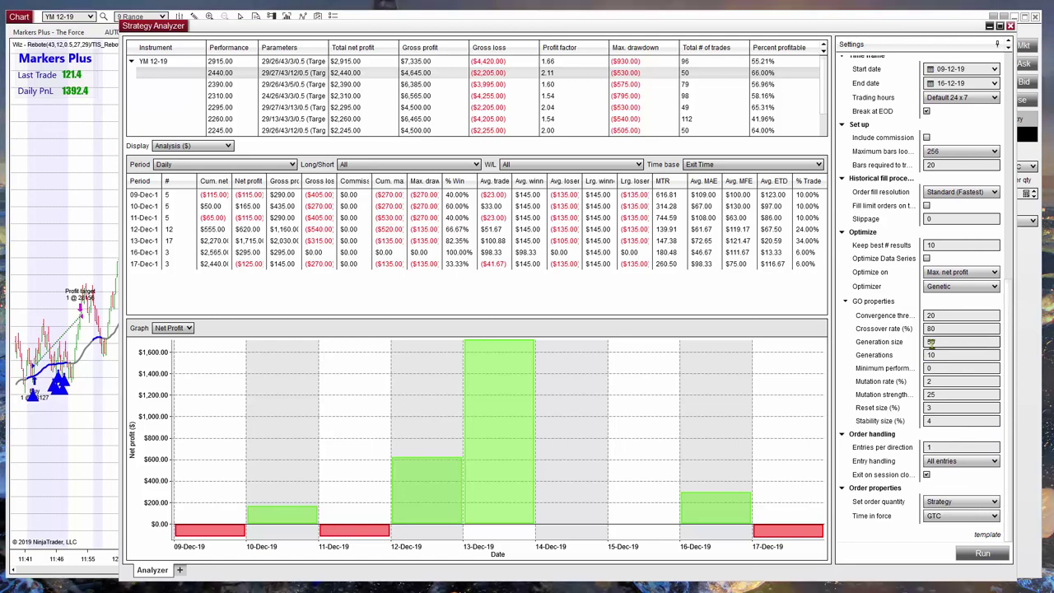
left_click(953, 355)
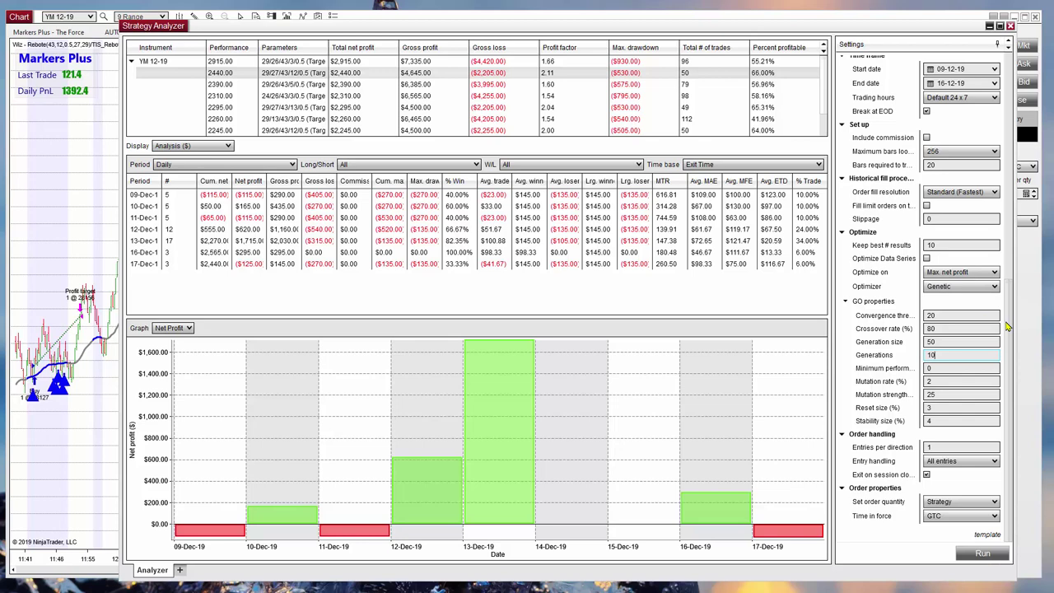
scroll(1006, 327, "up", 10)
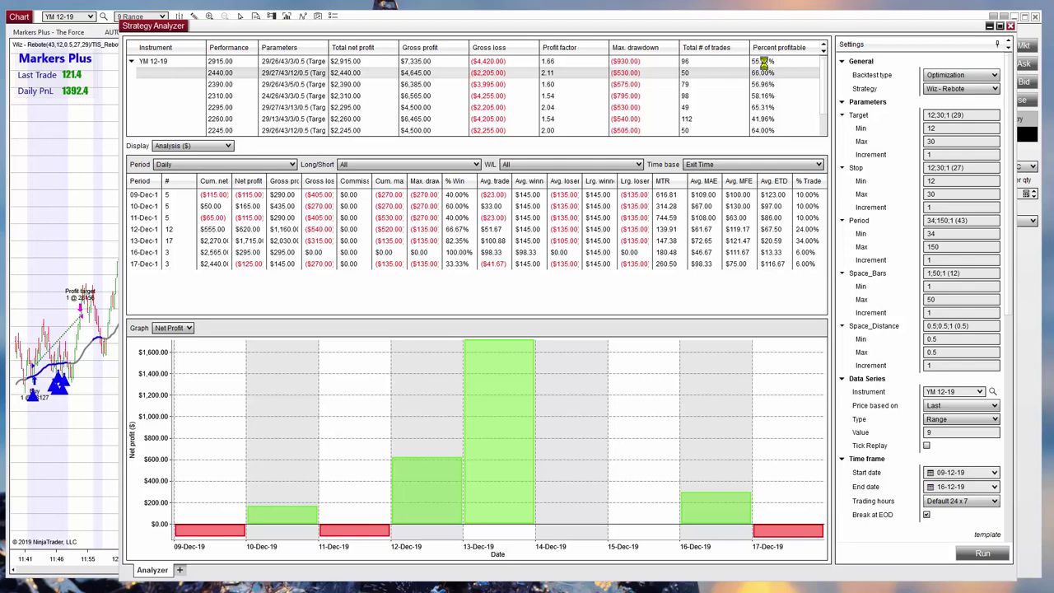
Step: Select the 2440.00 optimization result and enlarge the results list to show all its rows
left_click(764, 62)
left_click(754, 73)
left_click_drag(562, 137, 566, 214)
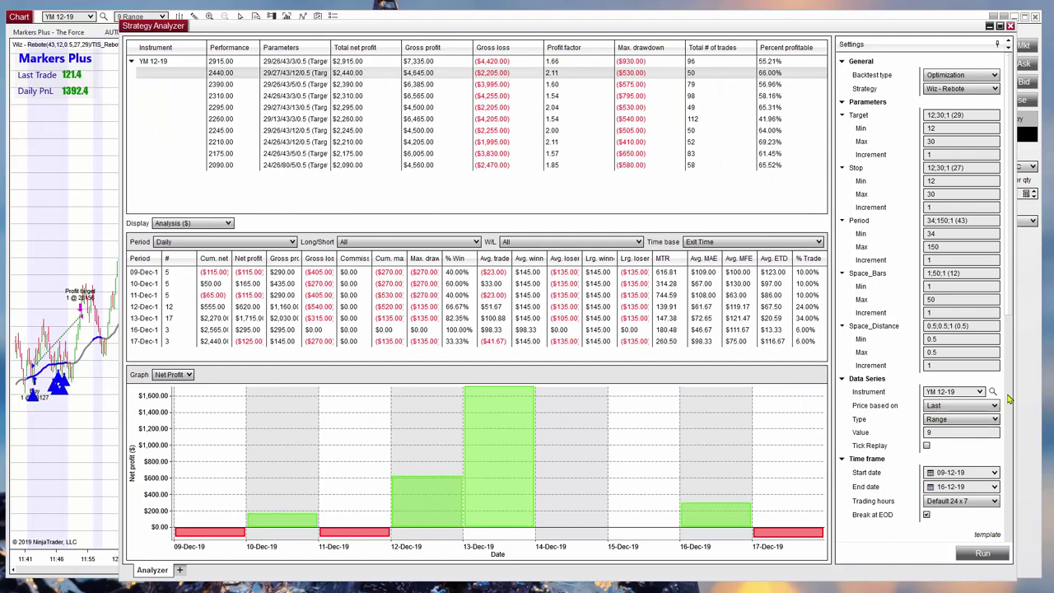
Step: Recheck the strategy parameters, time frame and optimizer settings of the selected result
left_click_drag(1009, 314, 1012, 395)
scroll(1012, 395, "down", 5)
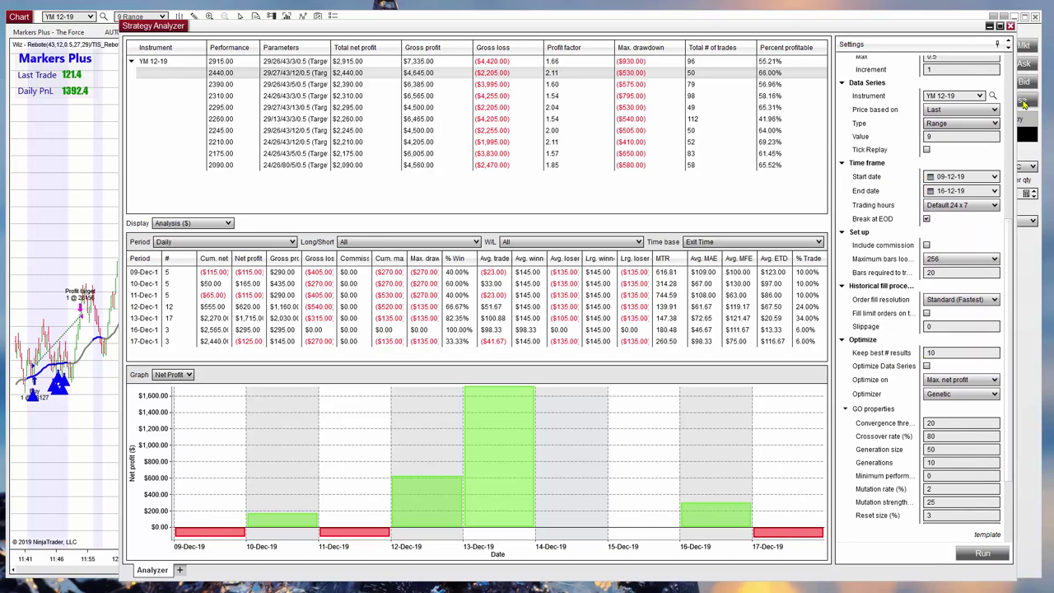
scroll(1006, 257, "up", 5)
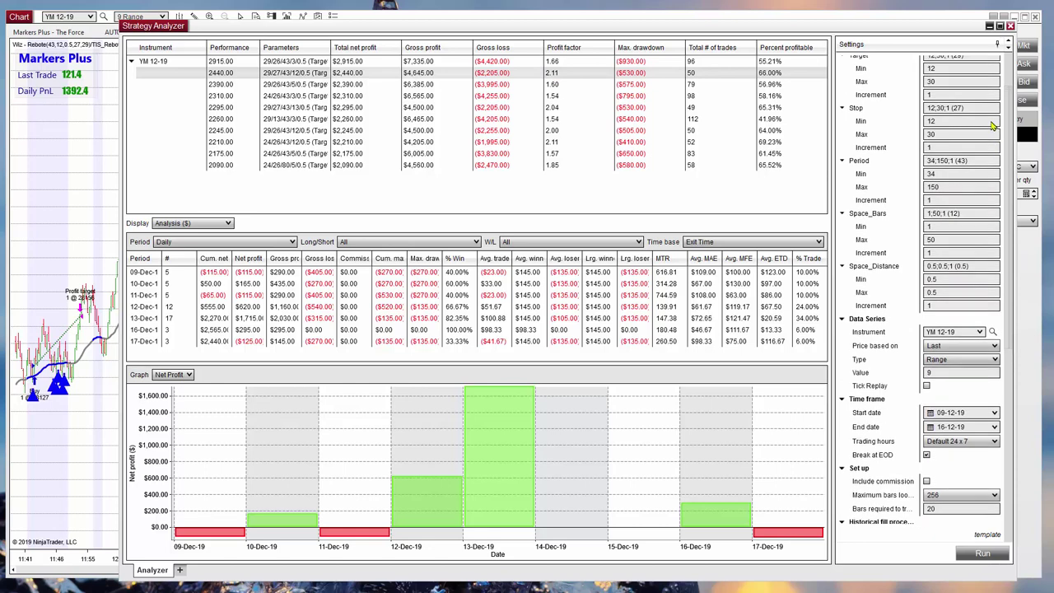
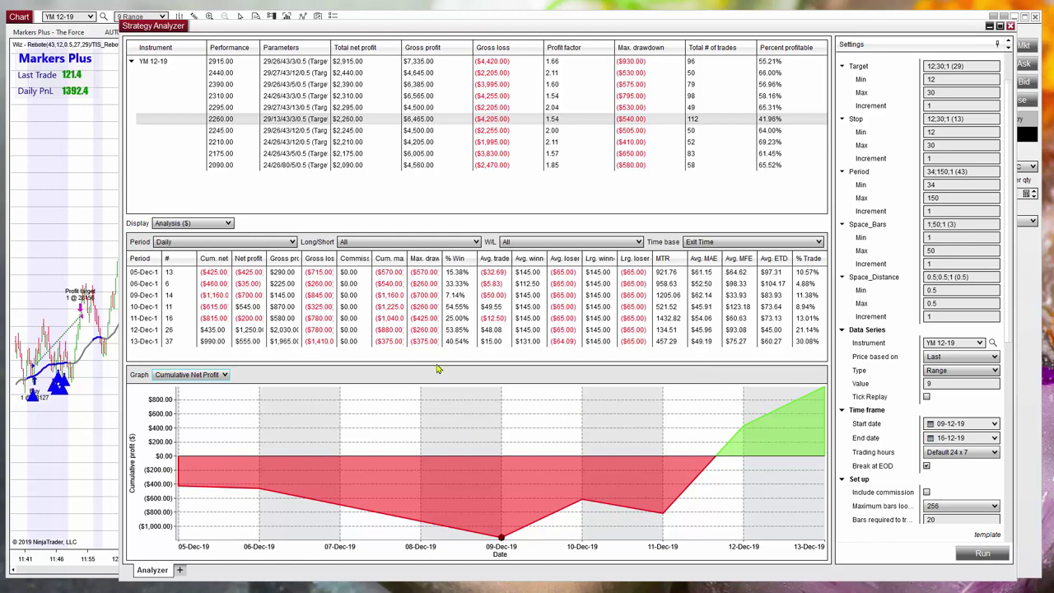
Step: Compare the parameters and cumulative net profit graphs of the optimization results one by one, from 2915.00 through 2210.00
left_click(553, 61)
left_click(553, 73)
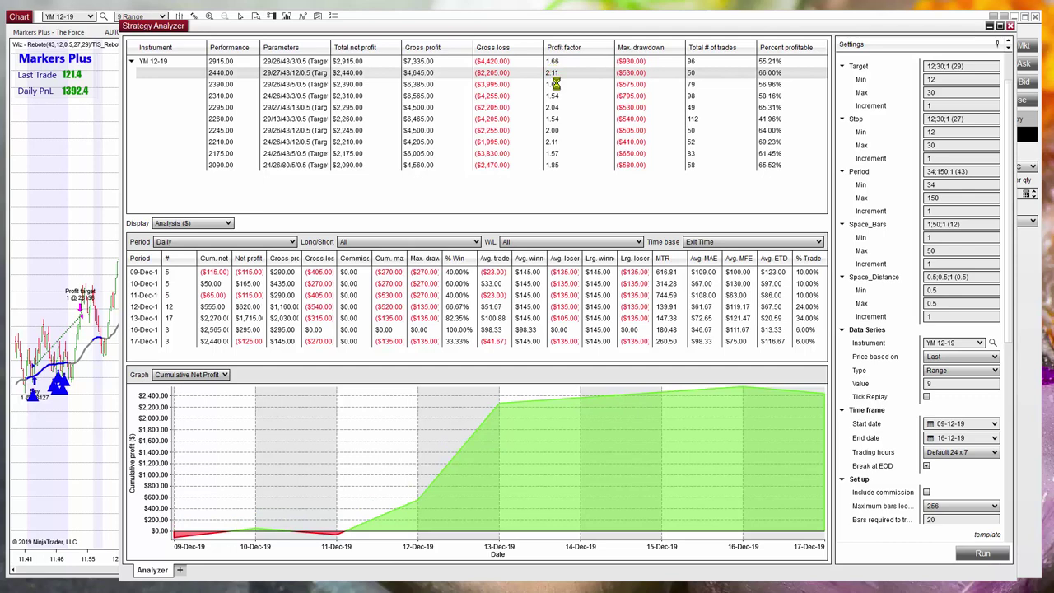
left_click(556, 83)
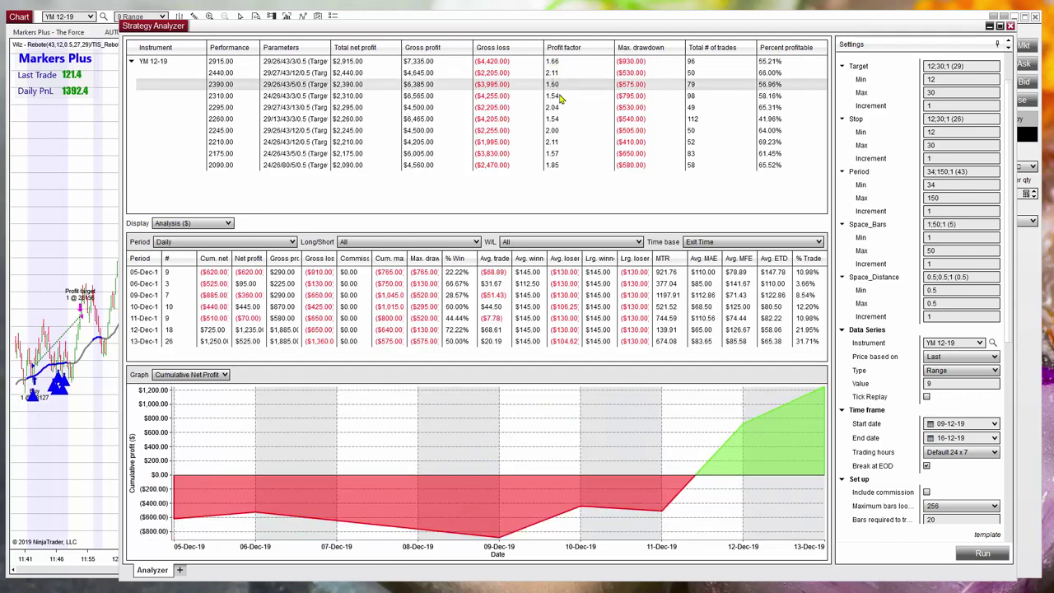
left_click(558, 97)
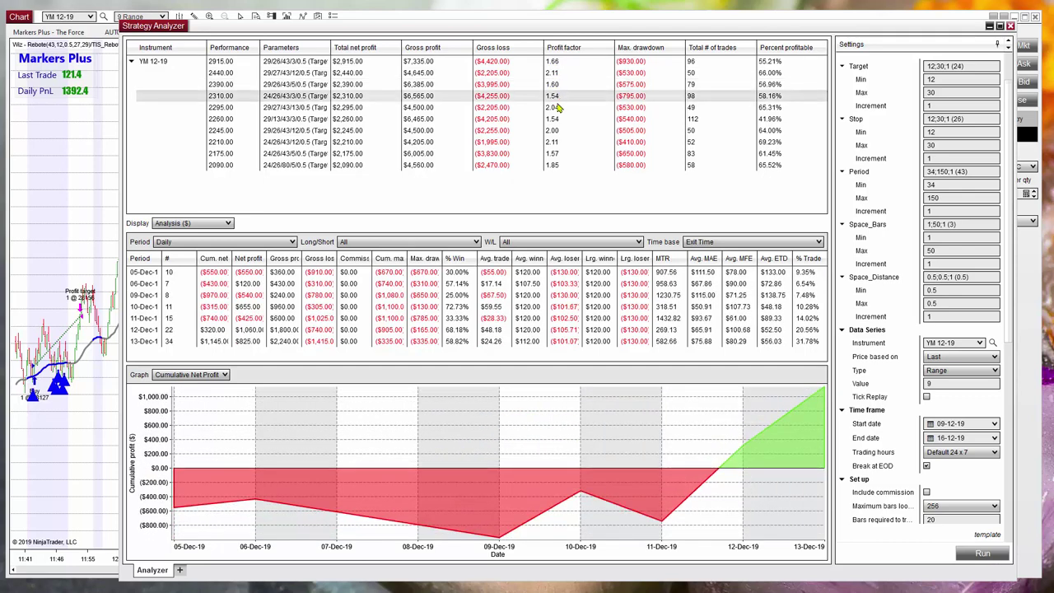
left_click(554, 108)
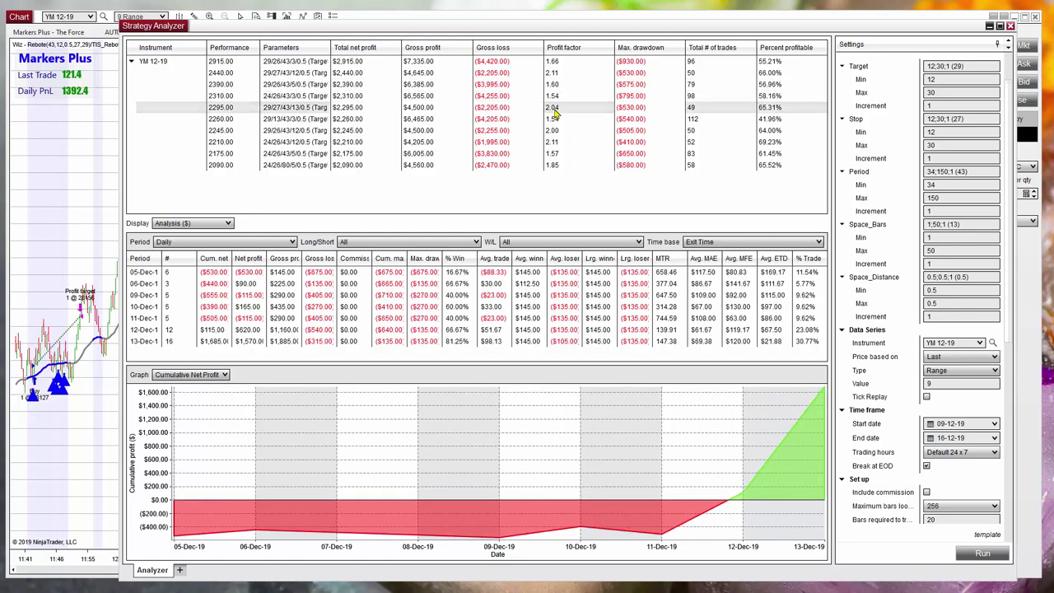
left_click(552, 119)
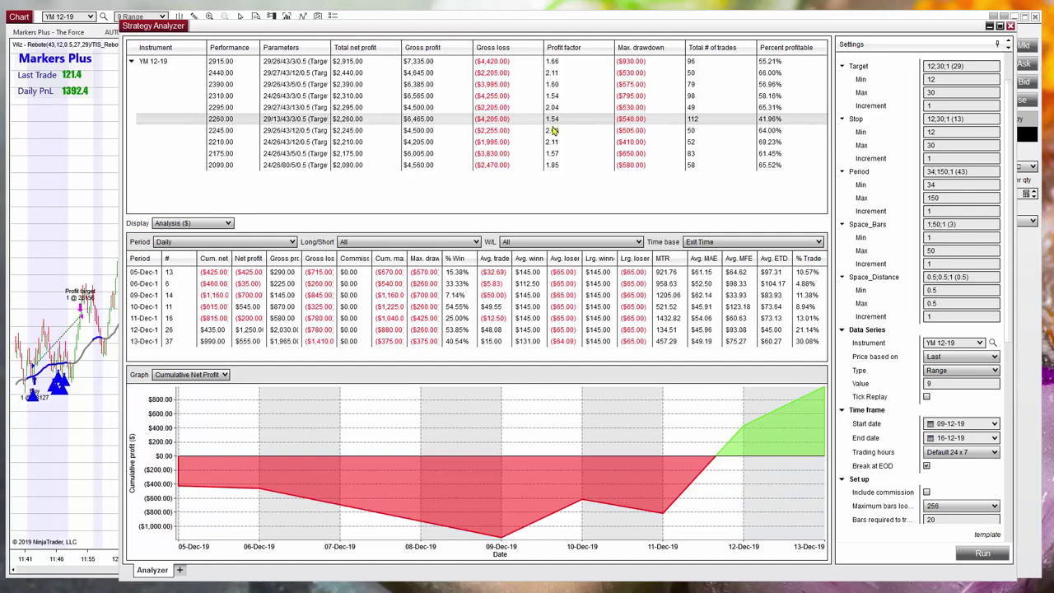
left_click(551, 132)
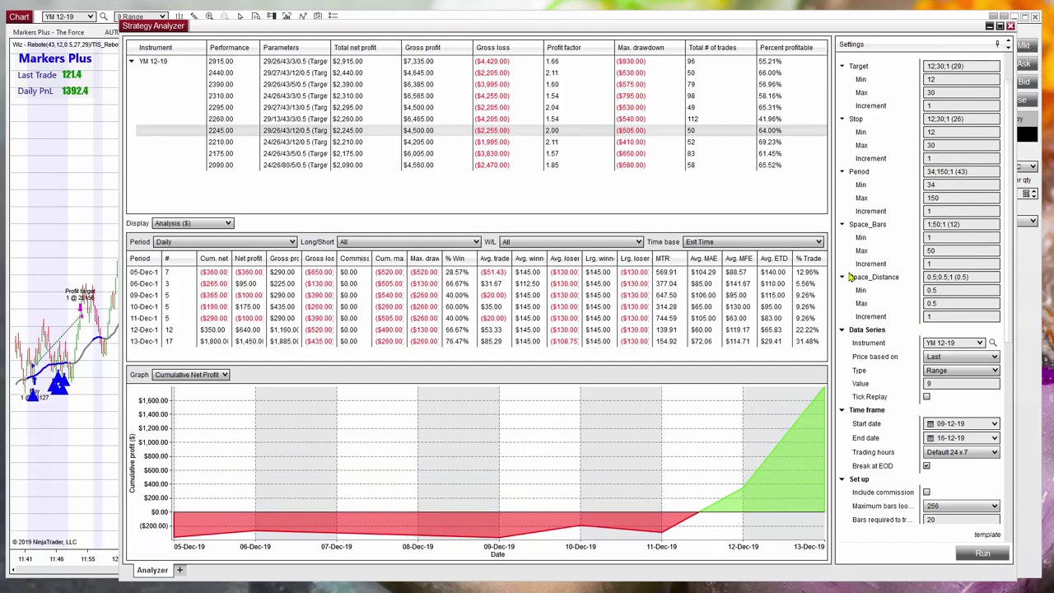
left_click(547, 141)
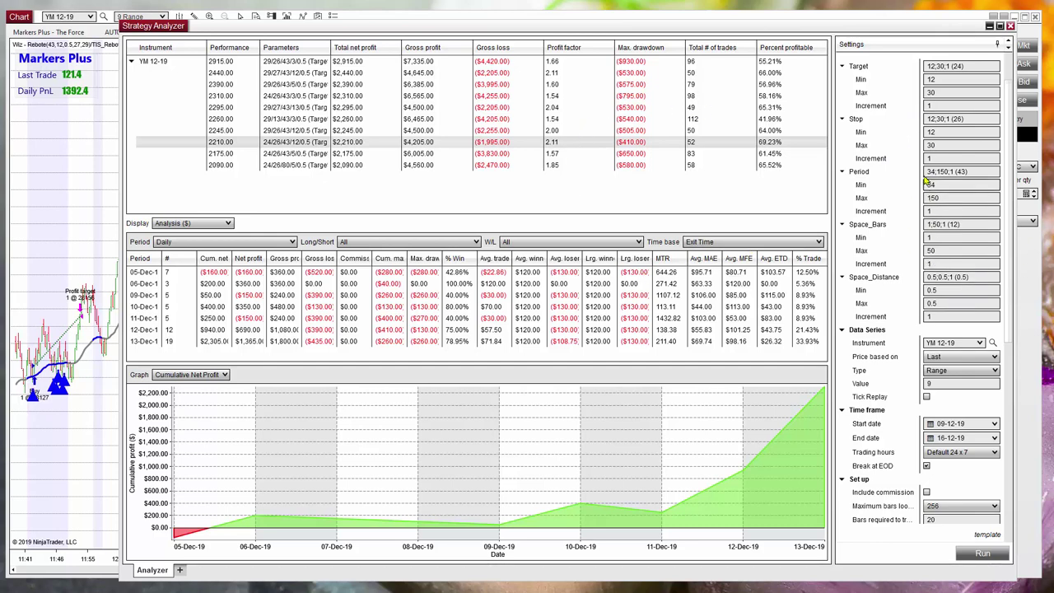
Step: Contrast the 2260.00, 2915.00 and 2440.00 optimization results, checking their trade figures and parameters
left_click(690, 120)
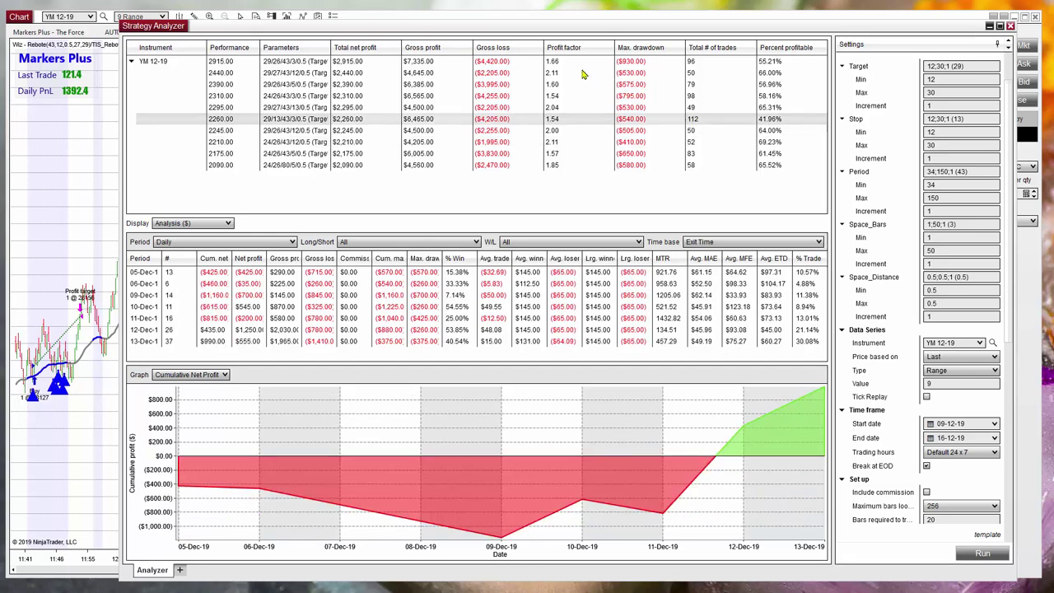
left_click(557, 60)
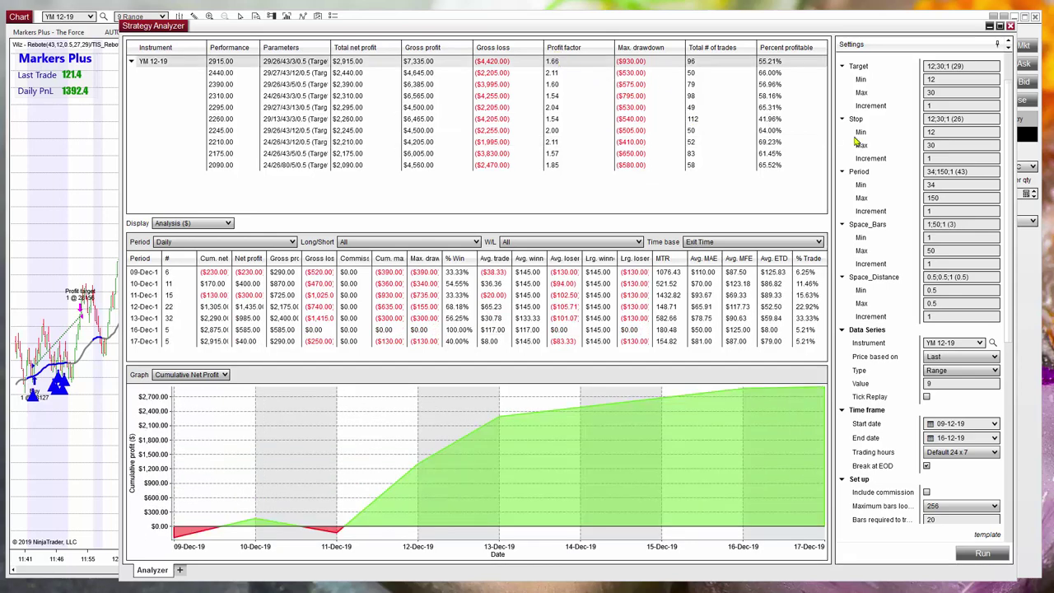
left_click(549, 73)
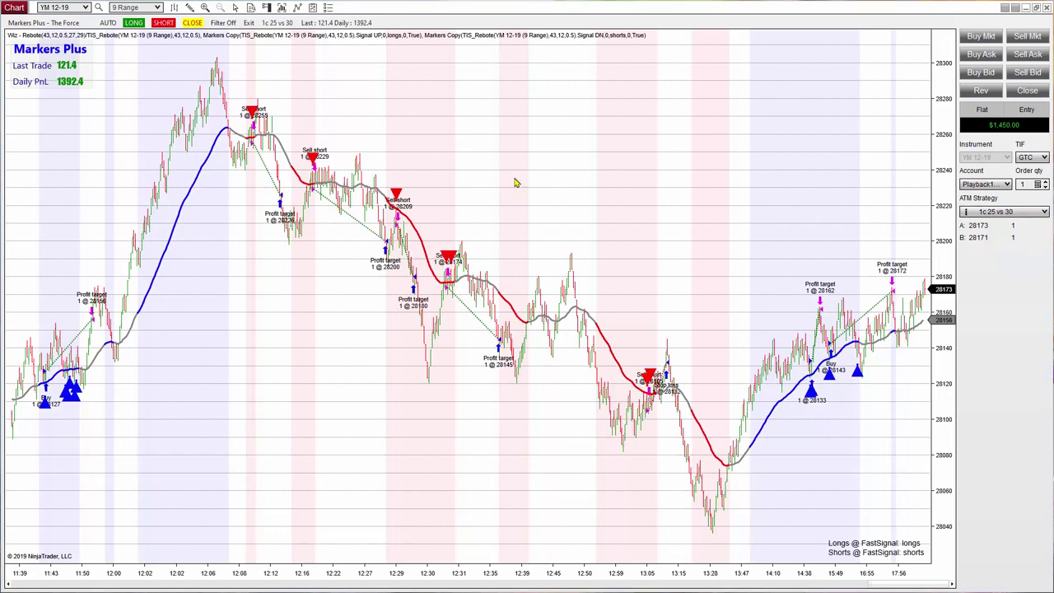
Step: Open the chart's strategies and view the parameters of the configured Wiz - Rebote strategy
right_click(436, 101)
left_click(475, 177)
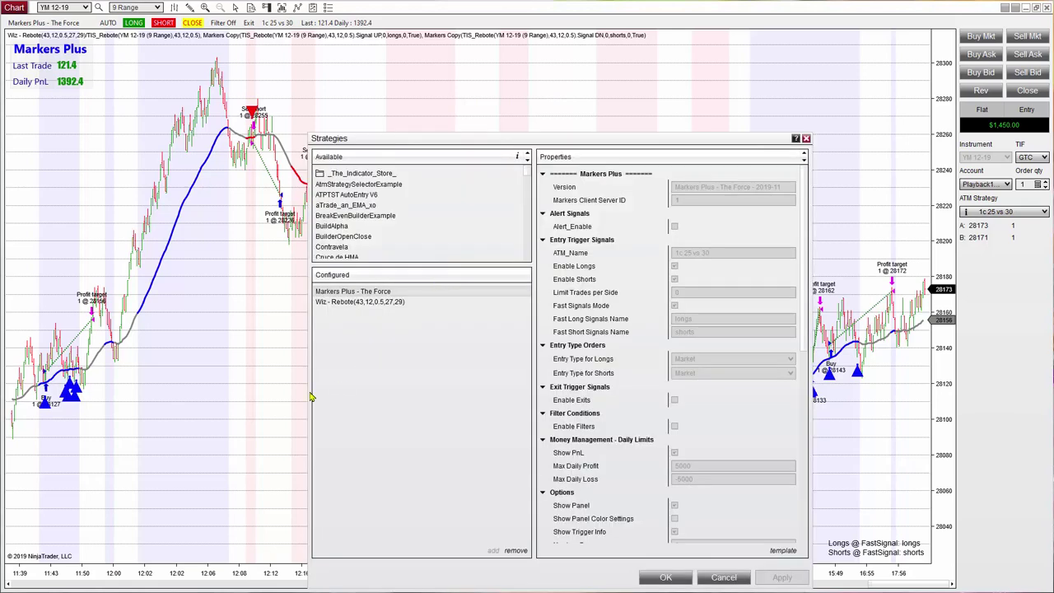
left_click(346, 304)
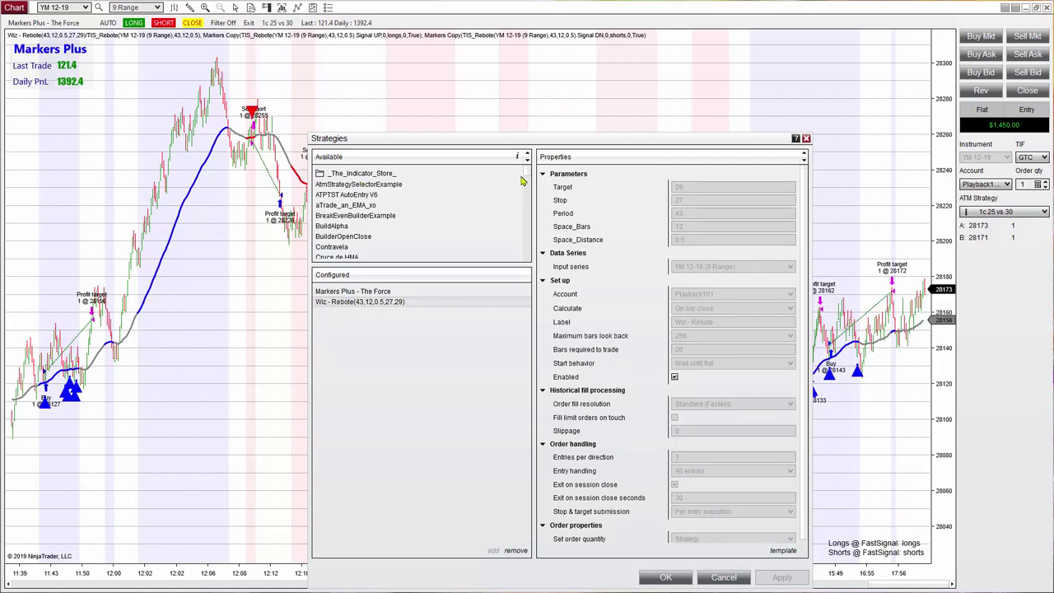
Step: Add another Wiz - Rebote strategy from the available ones to the chart's configured strategies
left_click_drag(527, 175, 522, 238)
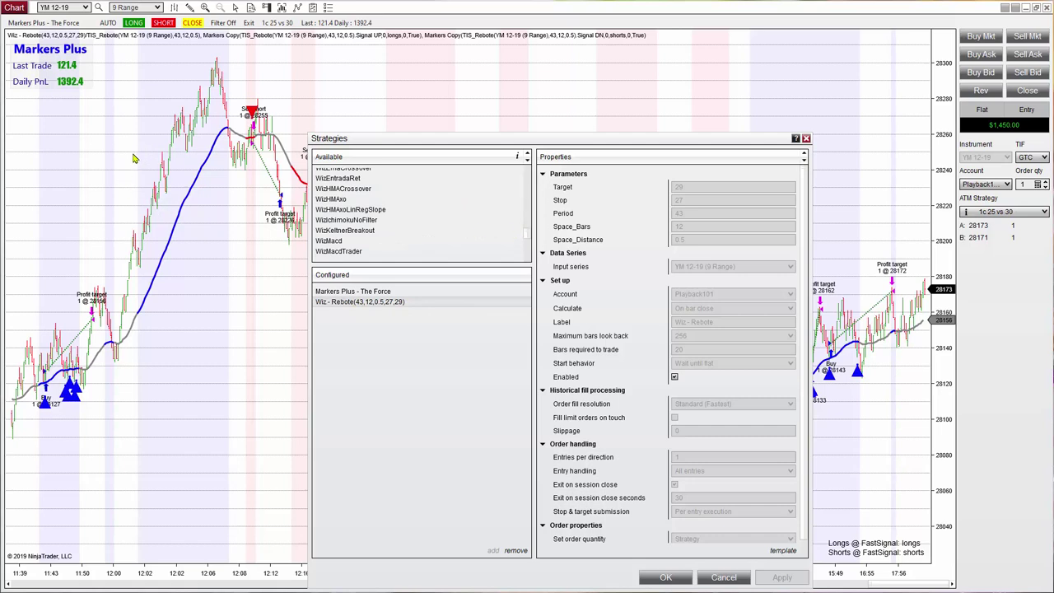
mouse_move(529, 236)
left_mouse_down()
mouse_move(528, 252)
mouse_move(522, 227)
left_mouse_up()
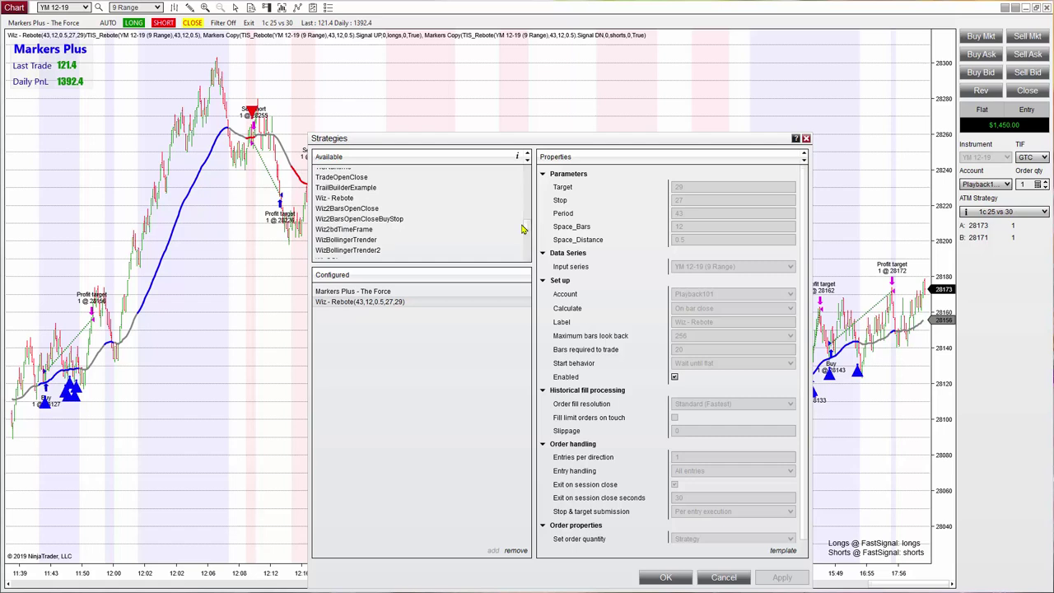
double_click(335, 200)
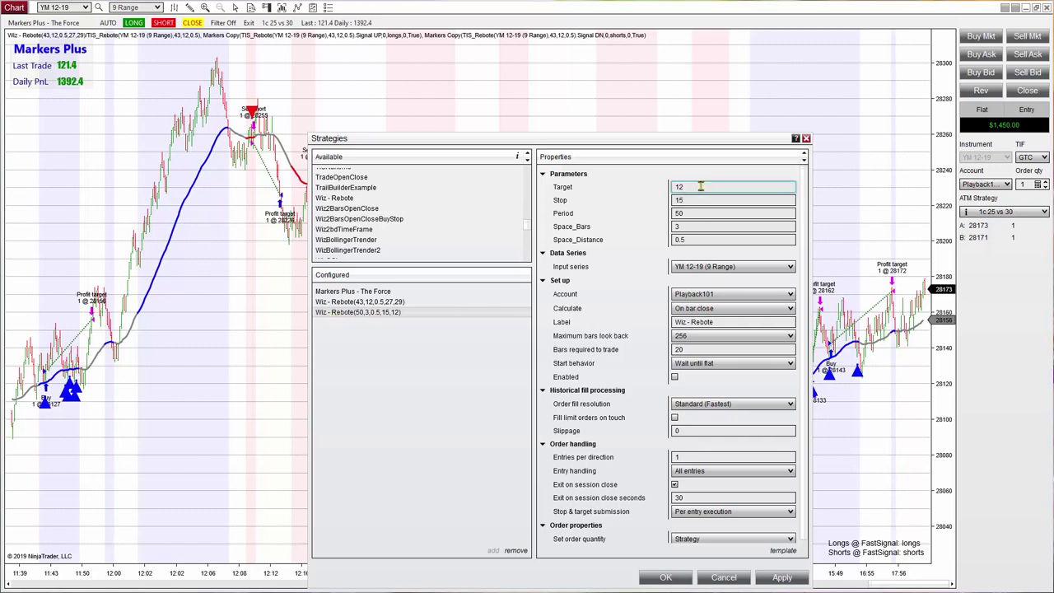
Step: Compare the settings of the two Wiz - Rebote instances and try switching the new one's Enabled option
left_click(458, 281)
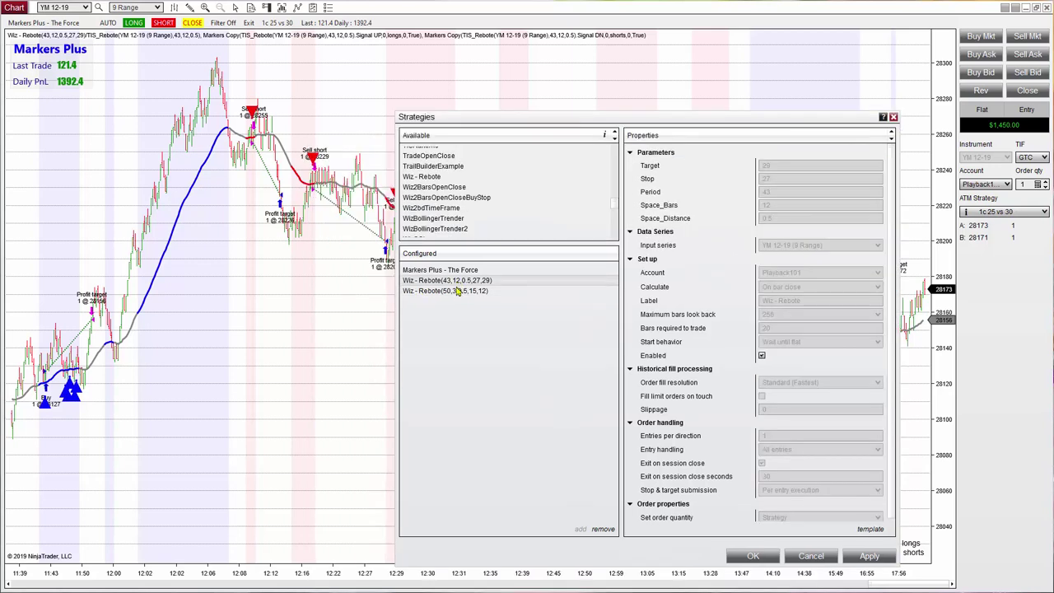
left_click(457, 290)
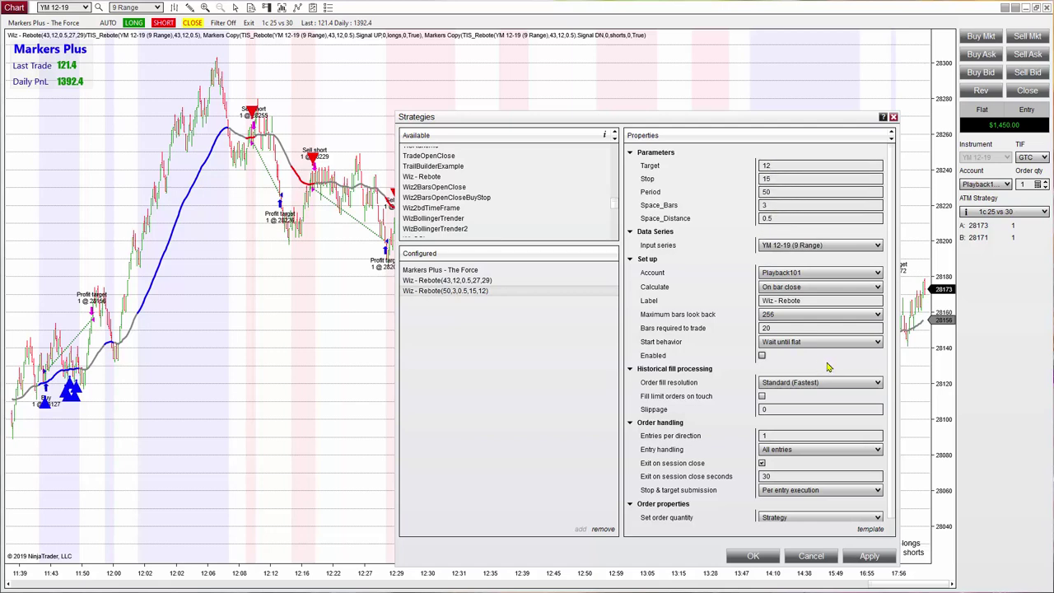
left_click(761, 357)
left_click(762, 355)
Step: Remove both Wiz - Rebote instances from the configured strategies, keeping only Markers Plus - The Force
left_click(603, 530)
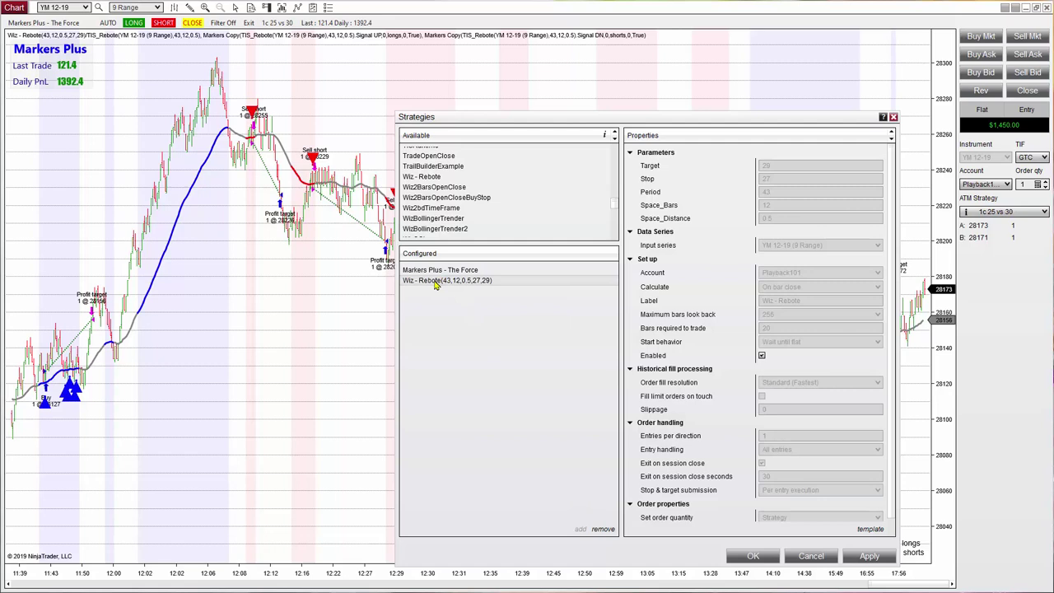
left_click(604, 529)
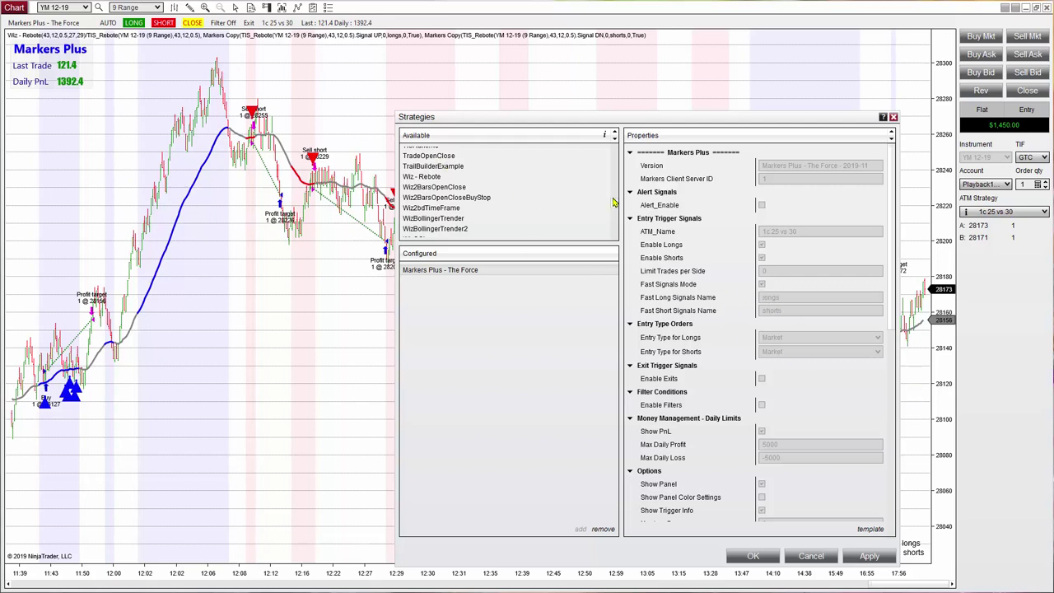
Step: Add a second Markers Plus - The Force strategy from the _The_Indicator_Store_ folder
left_click_drag(615, 202, 613, 151)
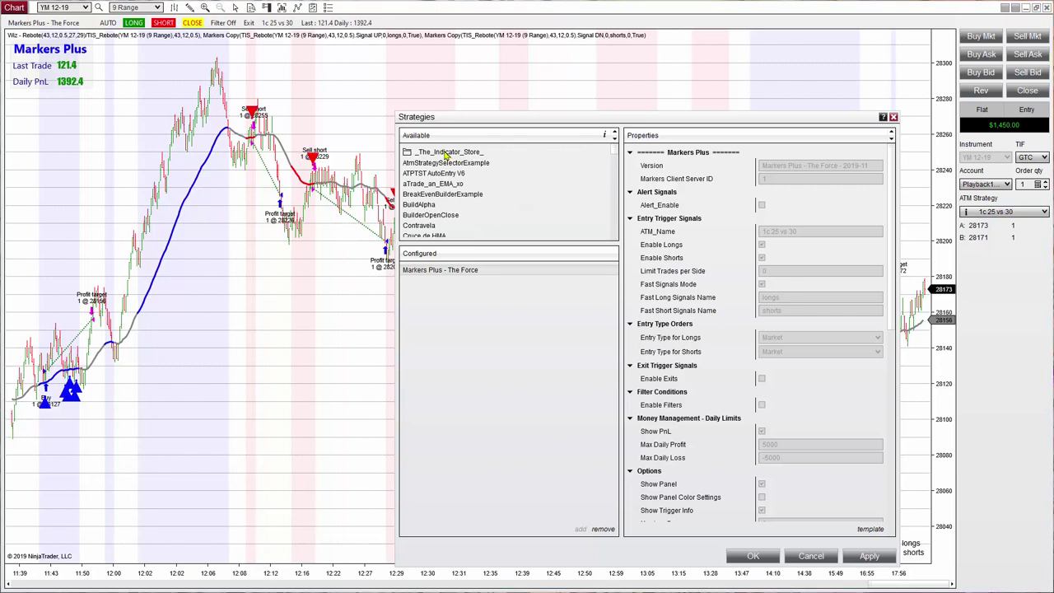
double_click(445, 154)
left_click(460, 175)
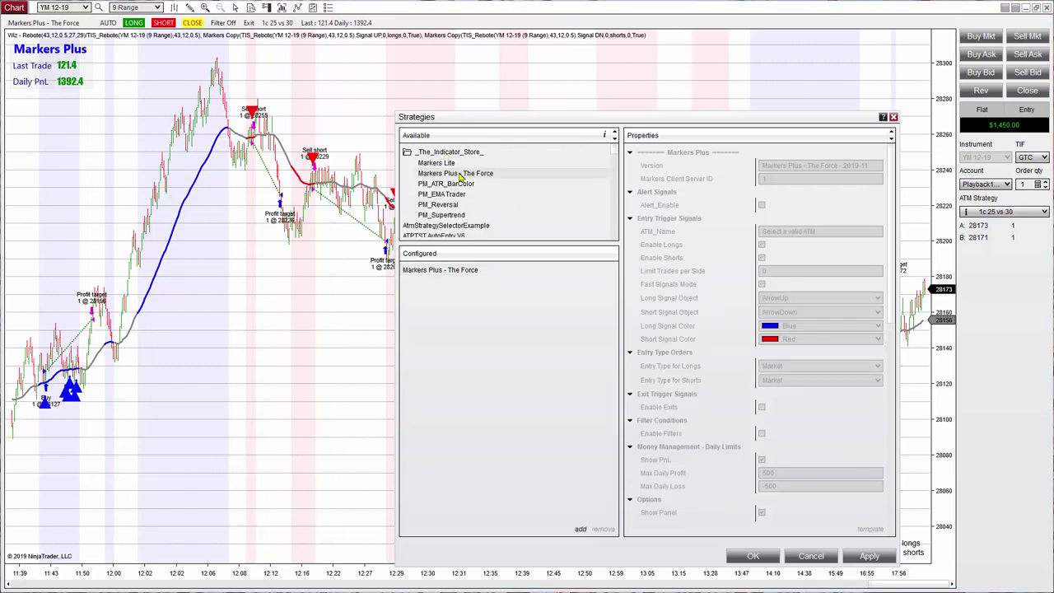
double_click(461, 176)
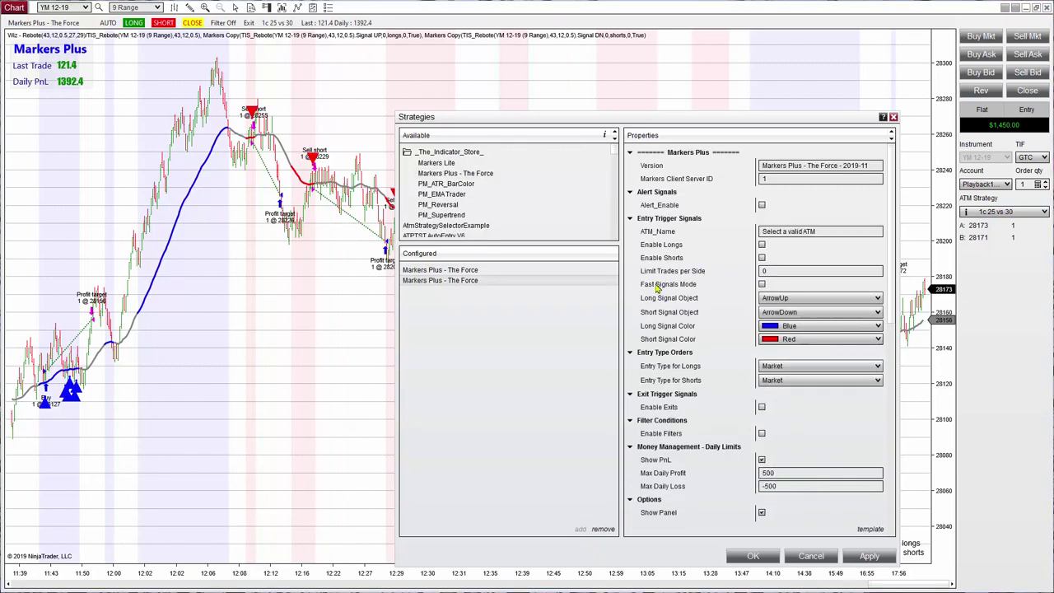
Step: Turn on Fast Signals Mode for the new Markers Plus instance and name its long signal compra and short signal venta
left_click(762, 285)
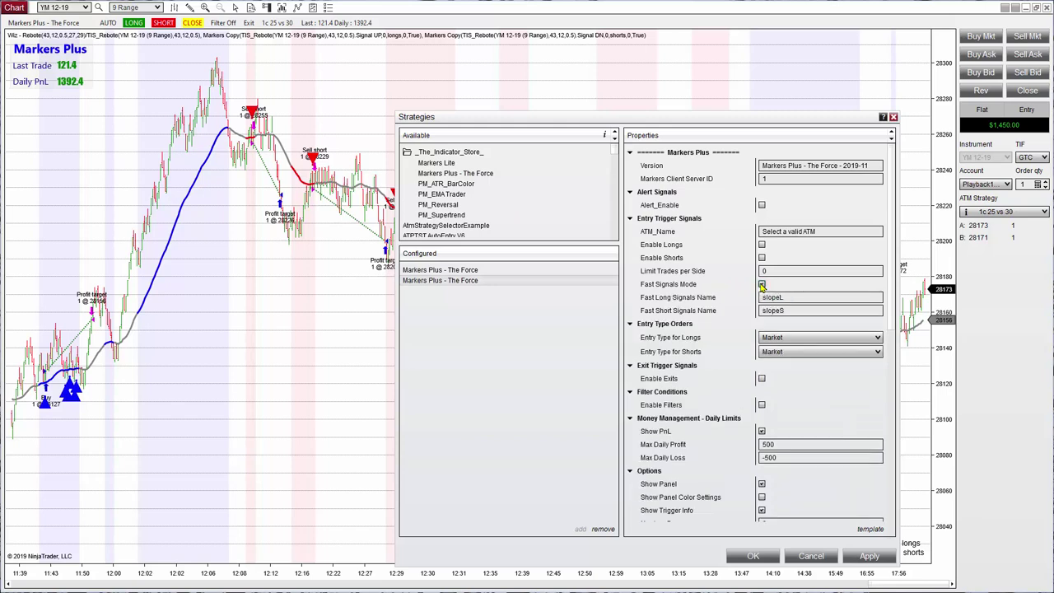
left_click_drag(795, 299, 659, 300)
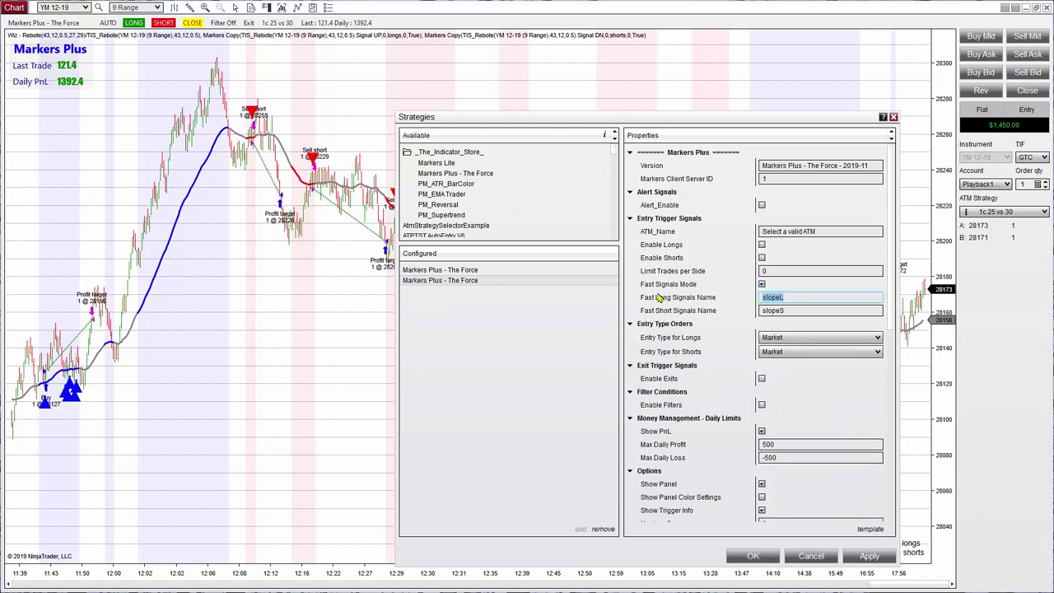
type("compra")
double_click(788, 310)
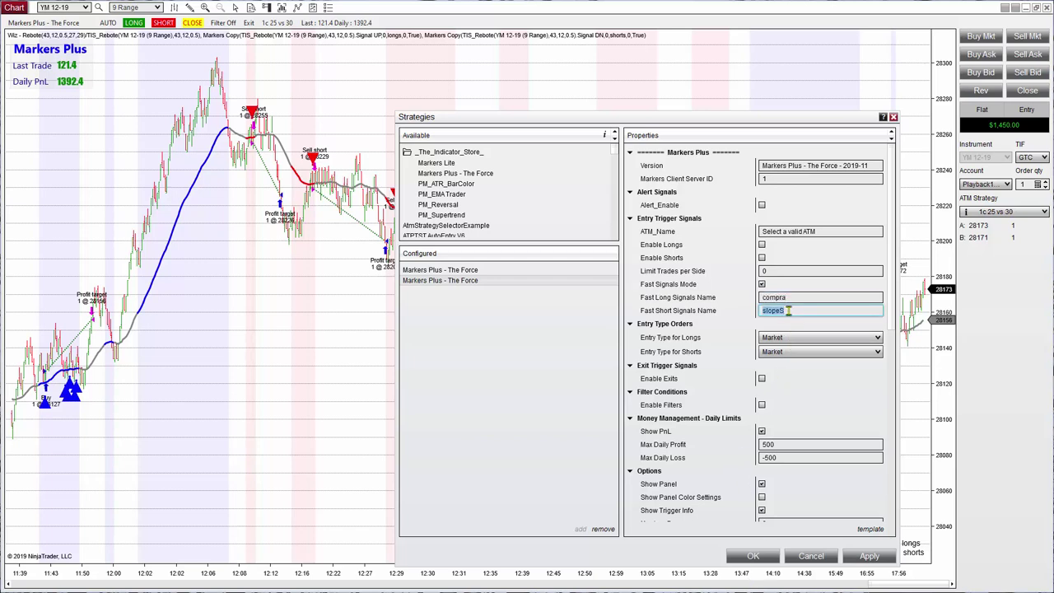
type("venta")
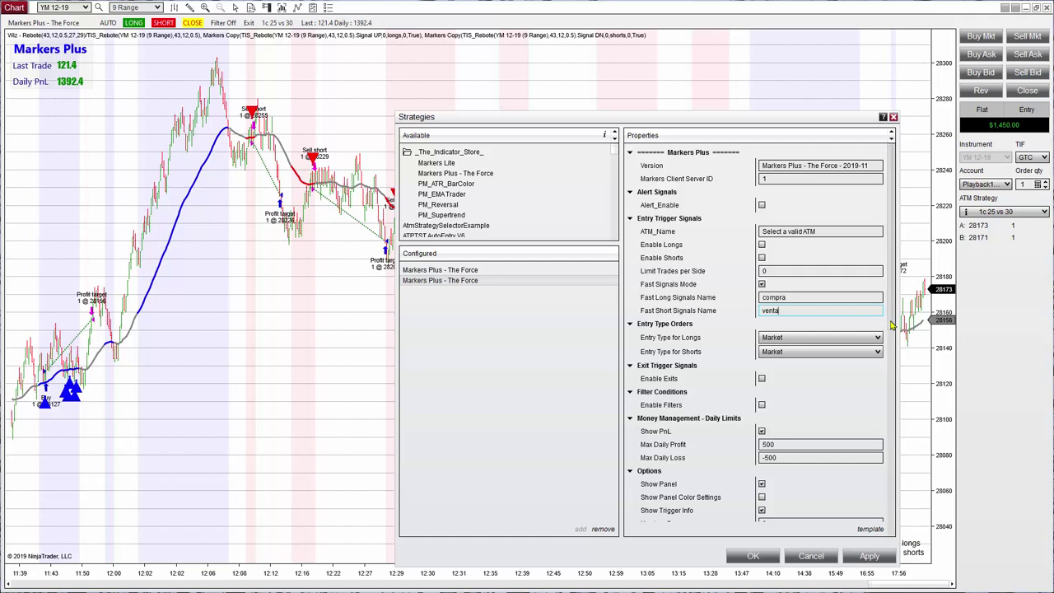
Step: Enable the new Markers Plus - The Force instance and apply it to the chart
left_click_drag(891, 328, 890, 522)
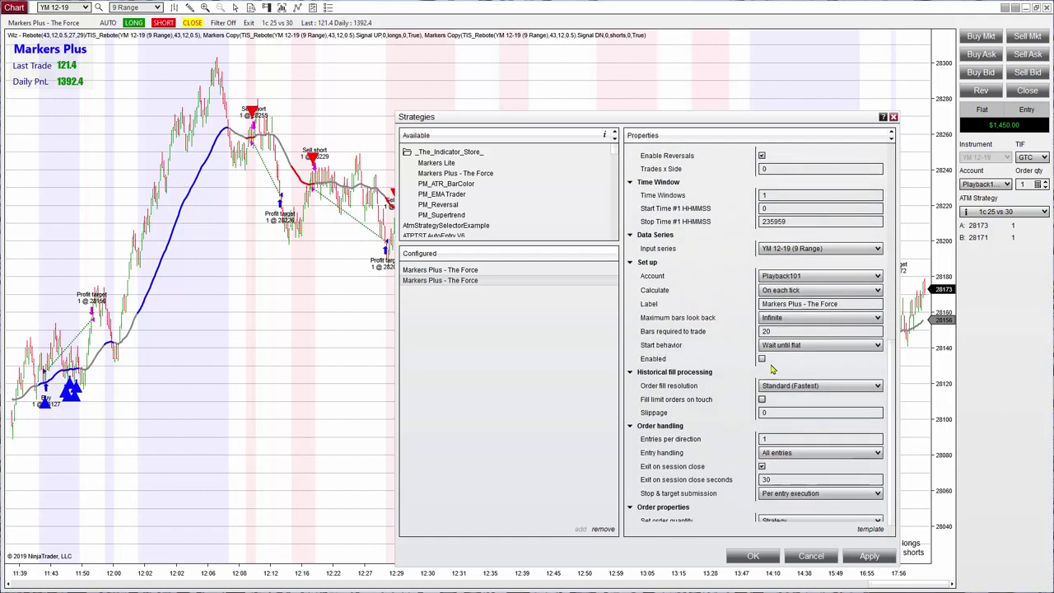
left_click(762, 359)
left_click(873, 556)
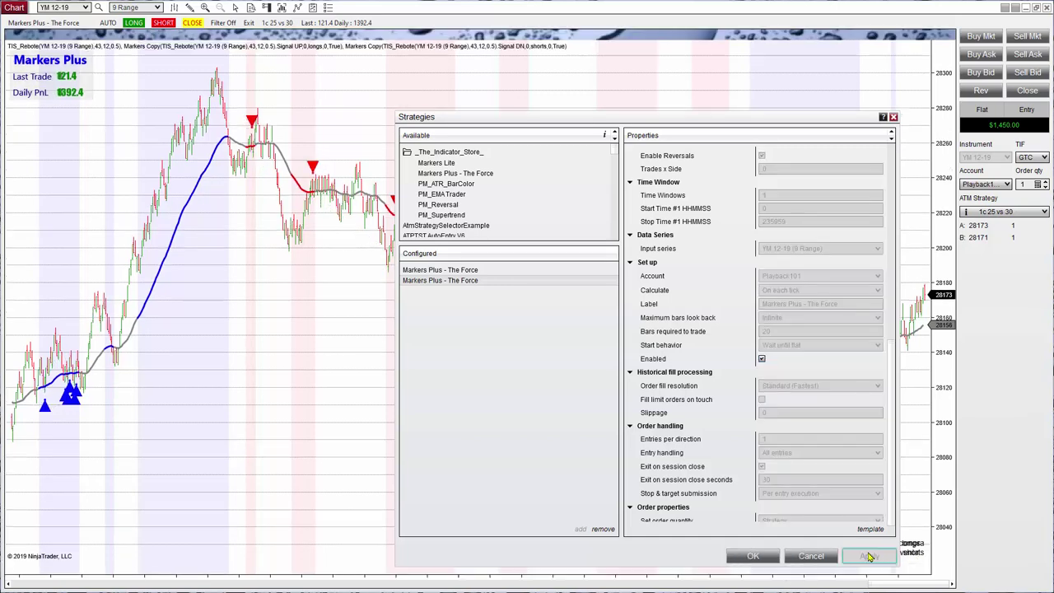
left_click(749, 557)
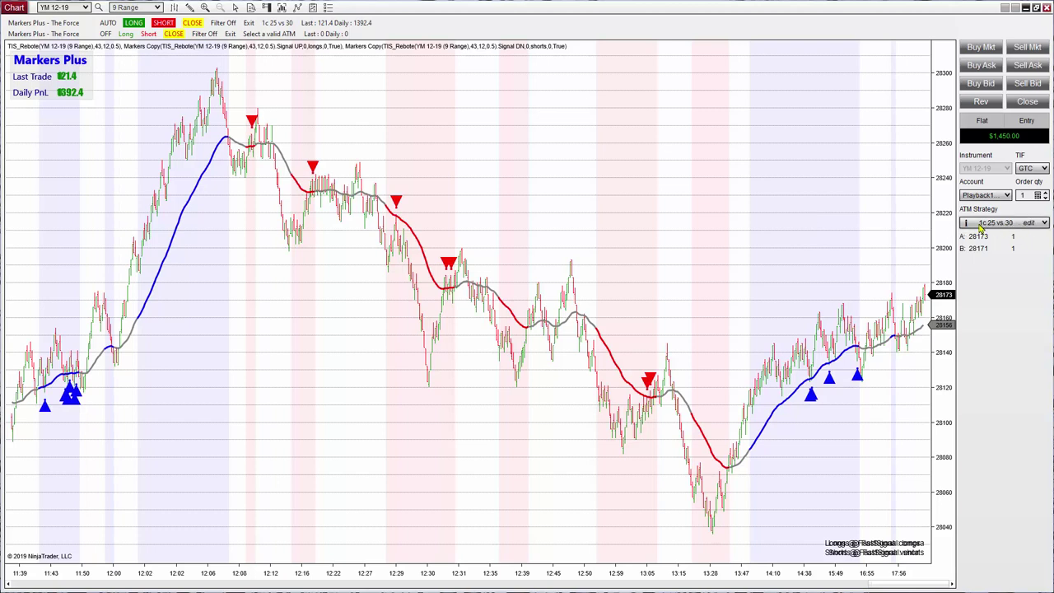
Step: Look through the available ATM strategies and assign the 1c 25 vs 30 ATM to the second Markers Plus instance
left_click(1042, 223)
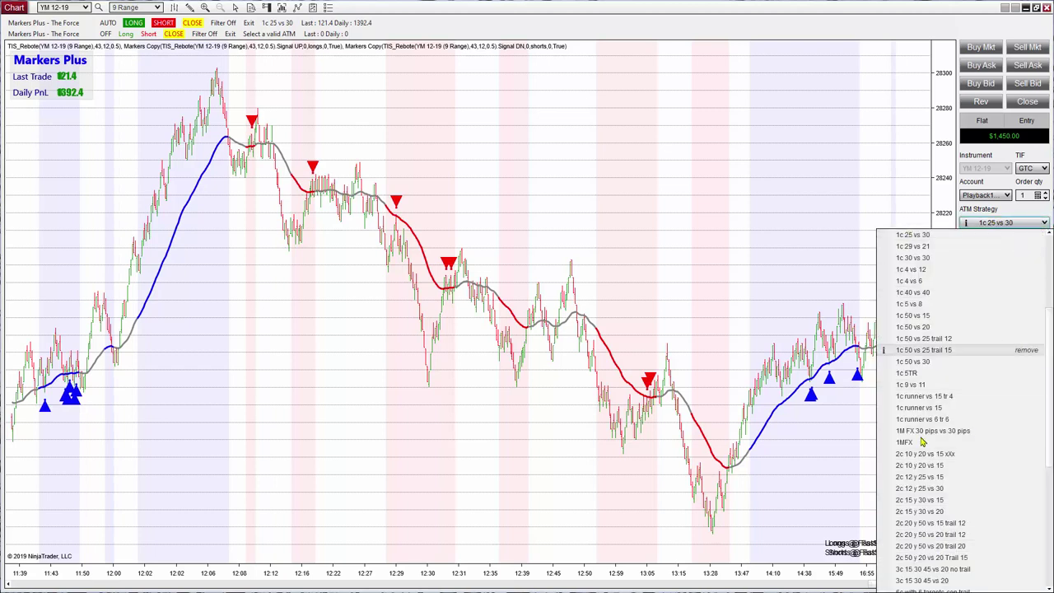
left_click(828, 206)
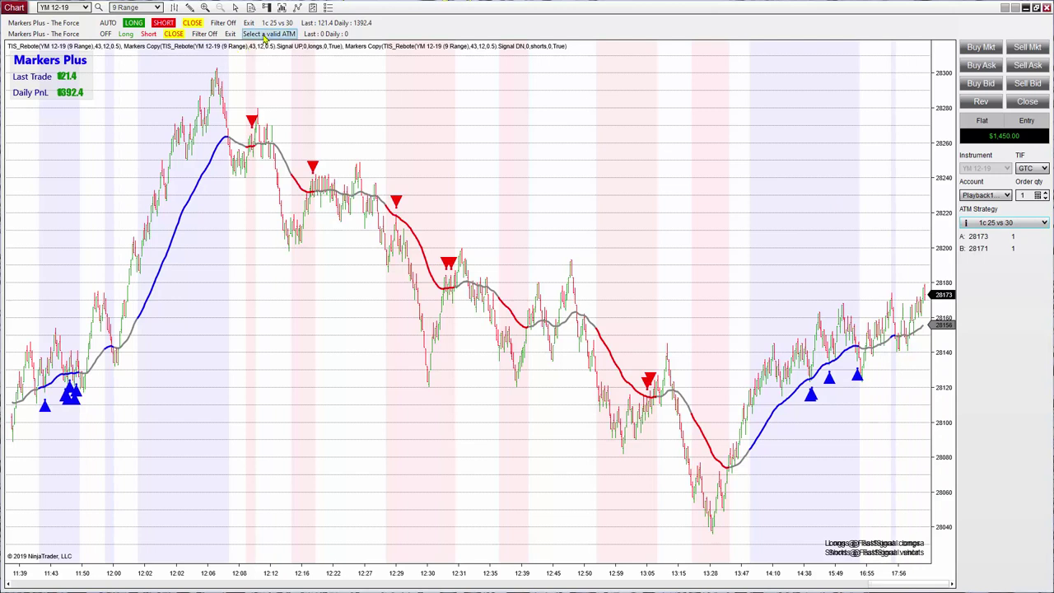
left_click(265, 34)
left_click(272, 51)
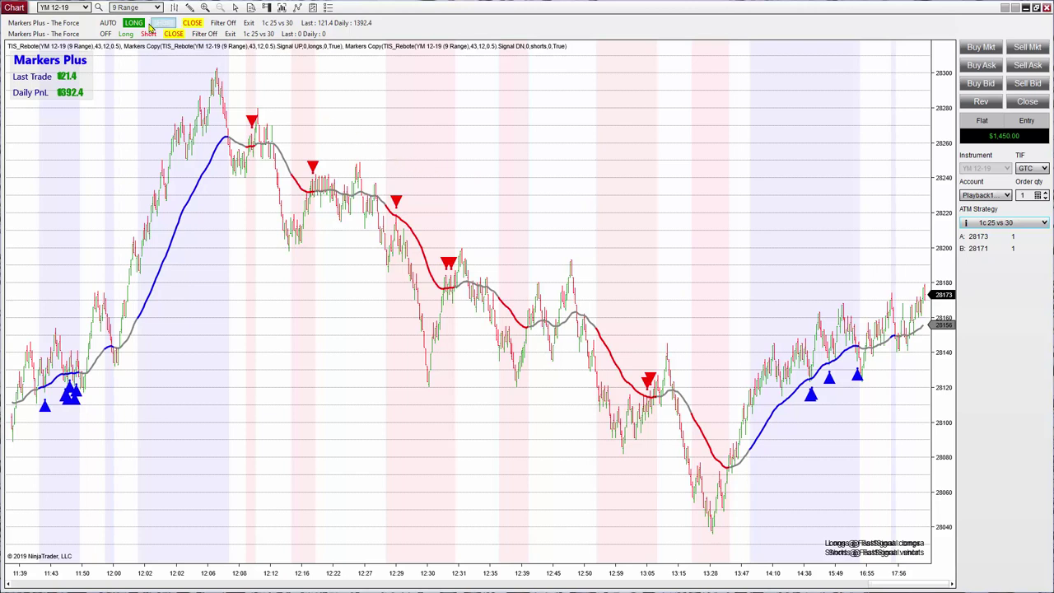
Step: Set the second Markers Plus instance to Automatic Mode and activate its long and short entries
left_click(106, 35)
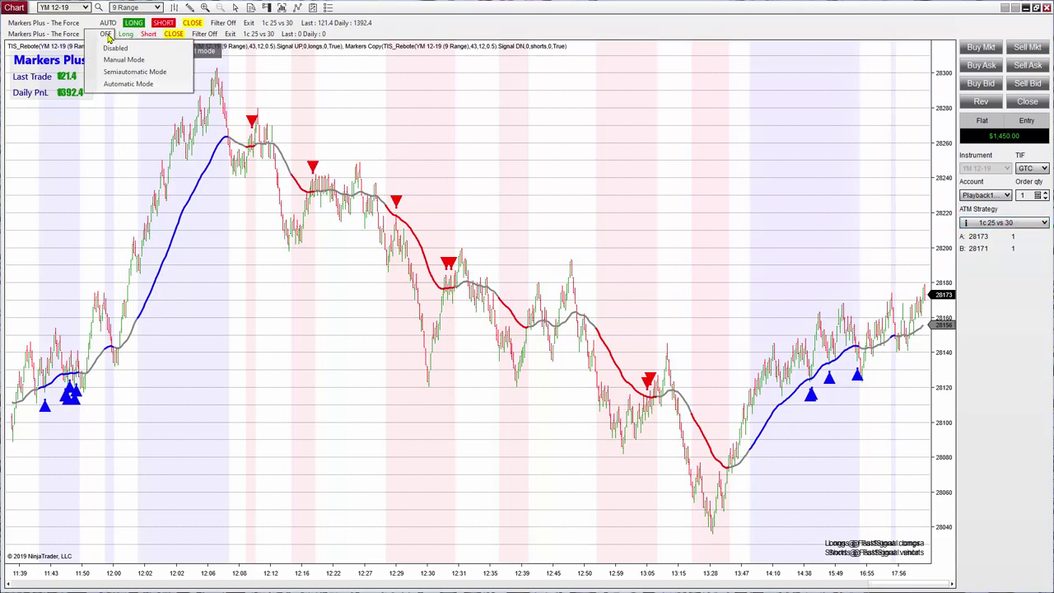
left_click(129, 83)
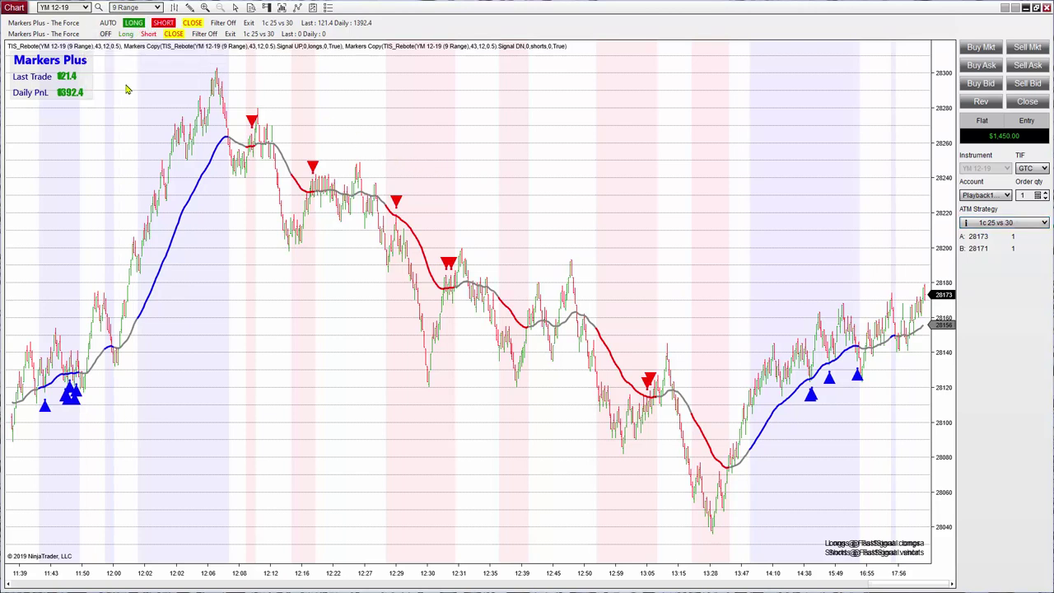
left_click(132, 34)
left_click(157, 34)
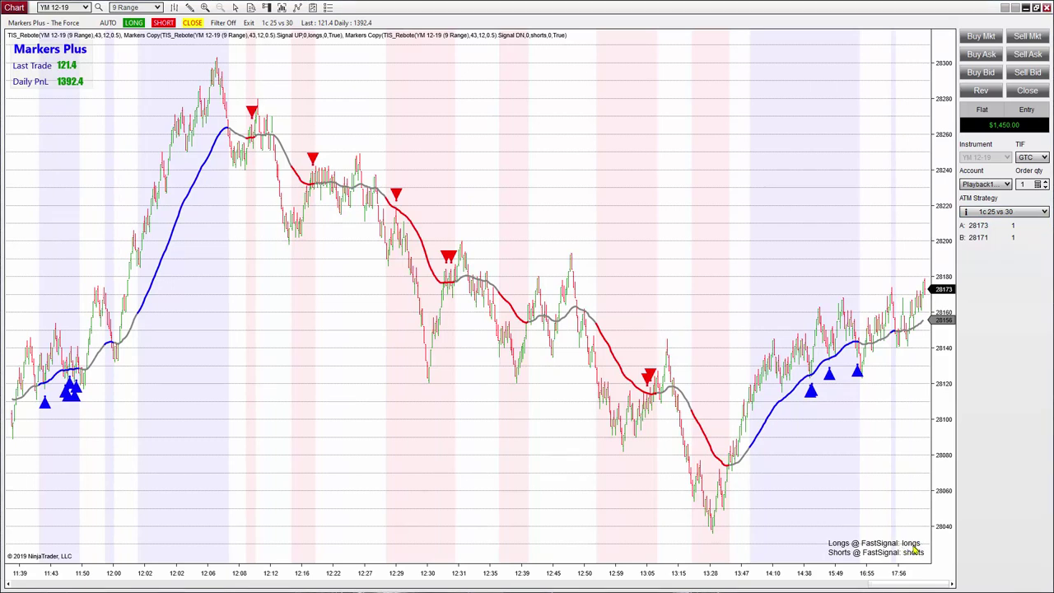
Step: Review the variable names and Fast Signal setting of the two Markers Copy indicators built on TIS_Rebote
right_click(495, 140)
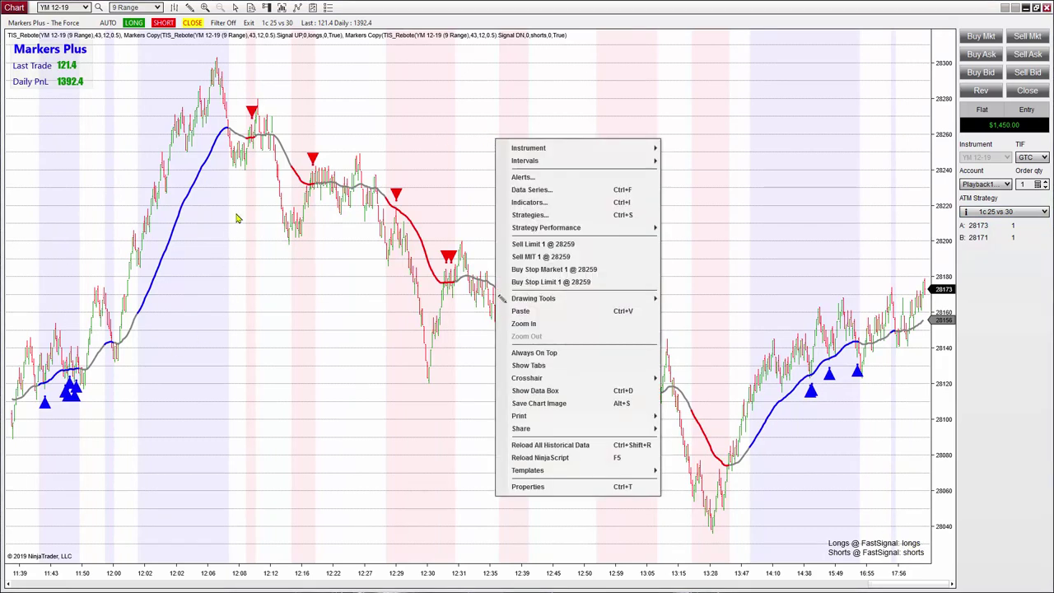
left_click(552, 213)
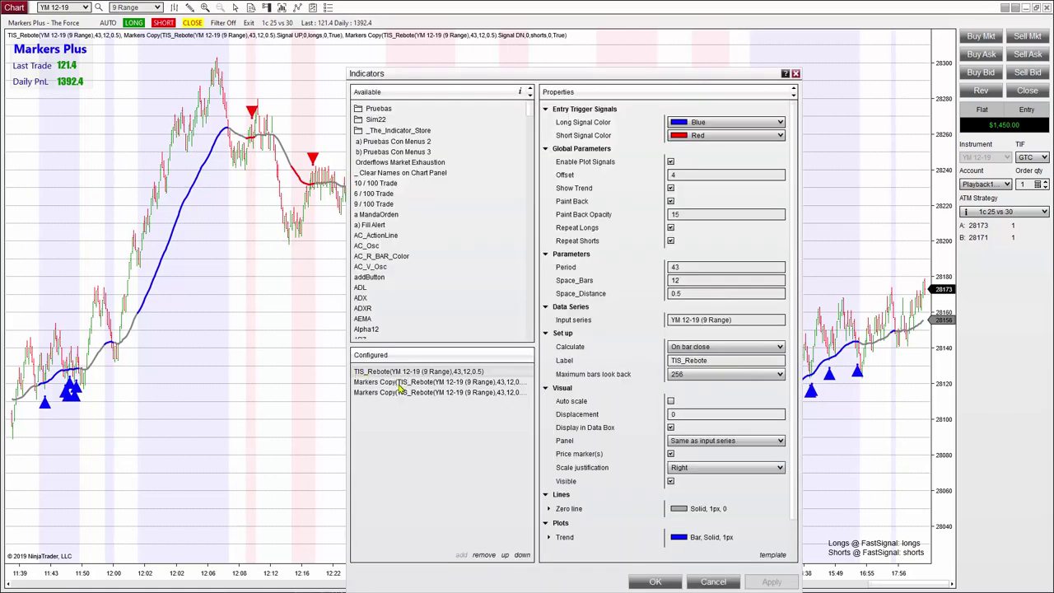
left_click(401, 383)
left_click(402, 393)
left_click(403, 383)
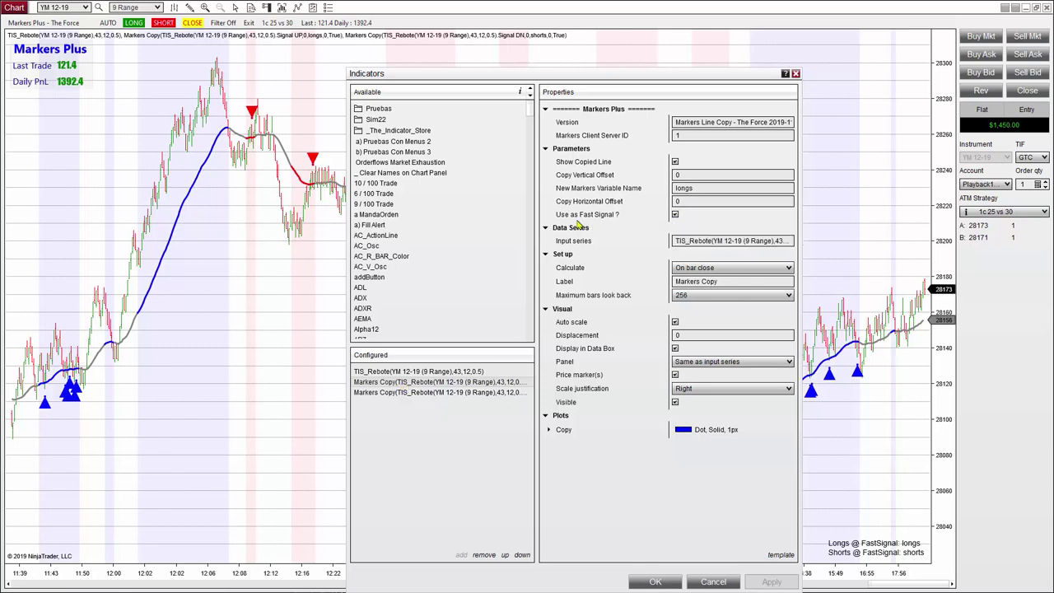
double_click(686, 187)
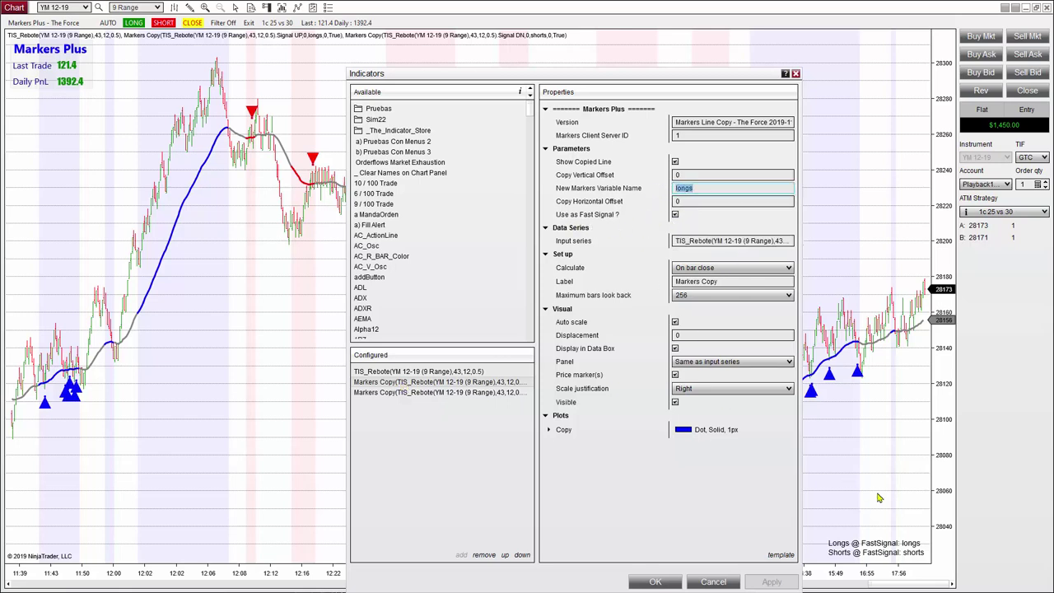
left_click(360, 394)
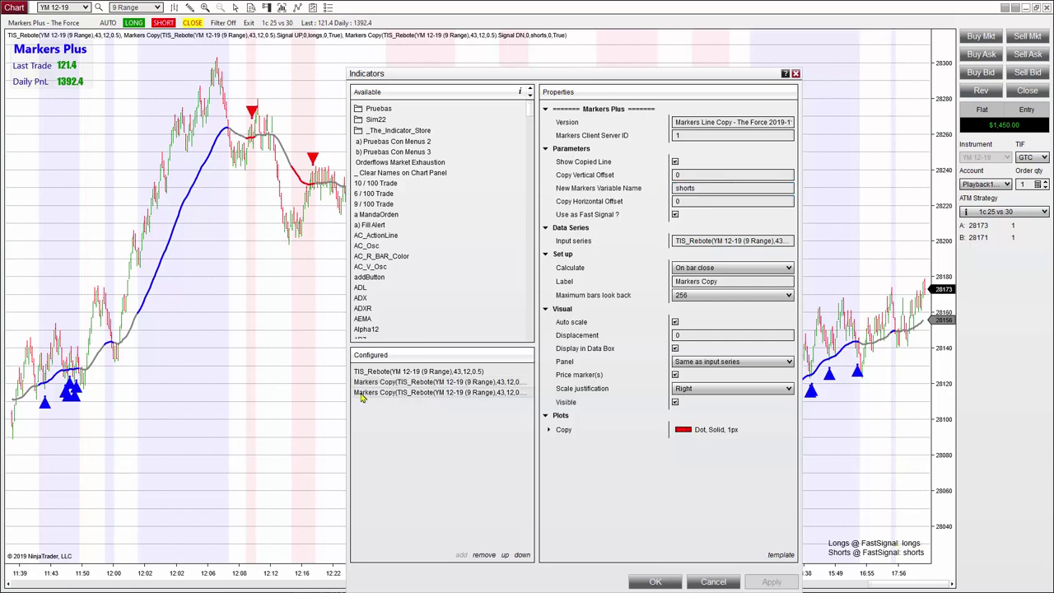
double_click(686, 188)
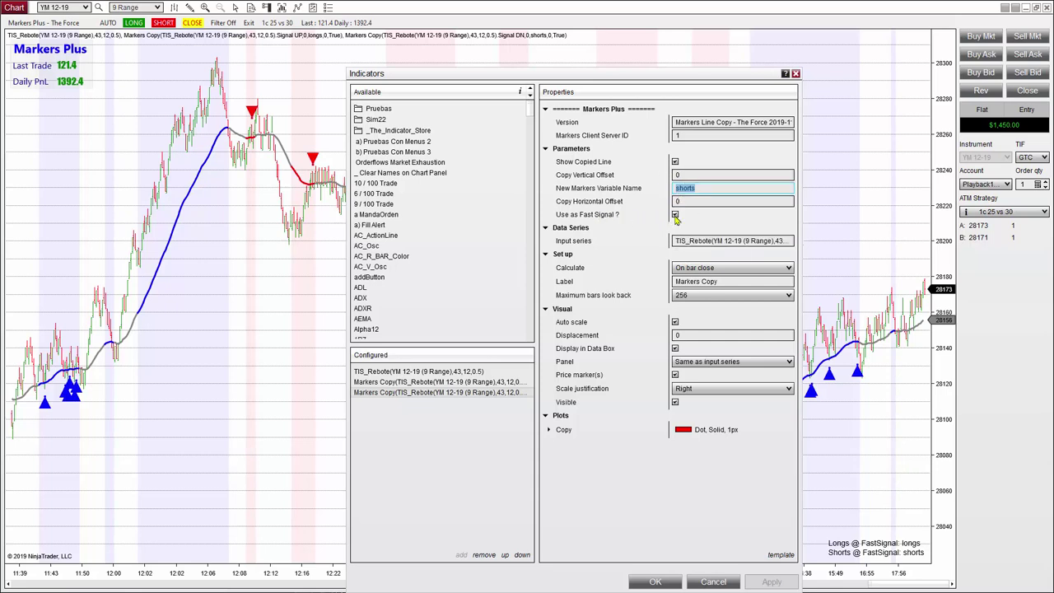
left_click(675, 214)
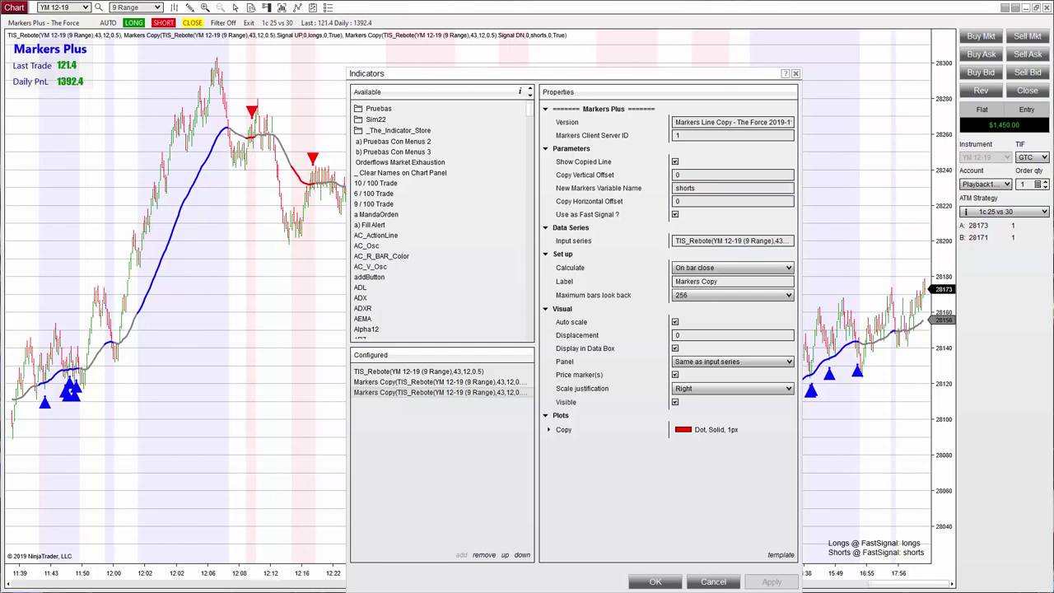
left_click(410, 373)
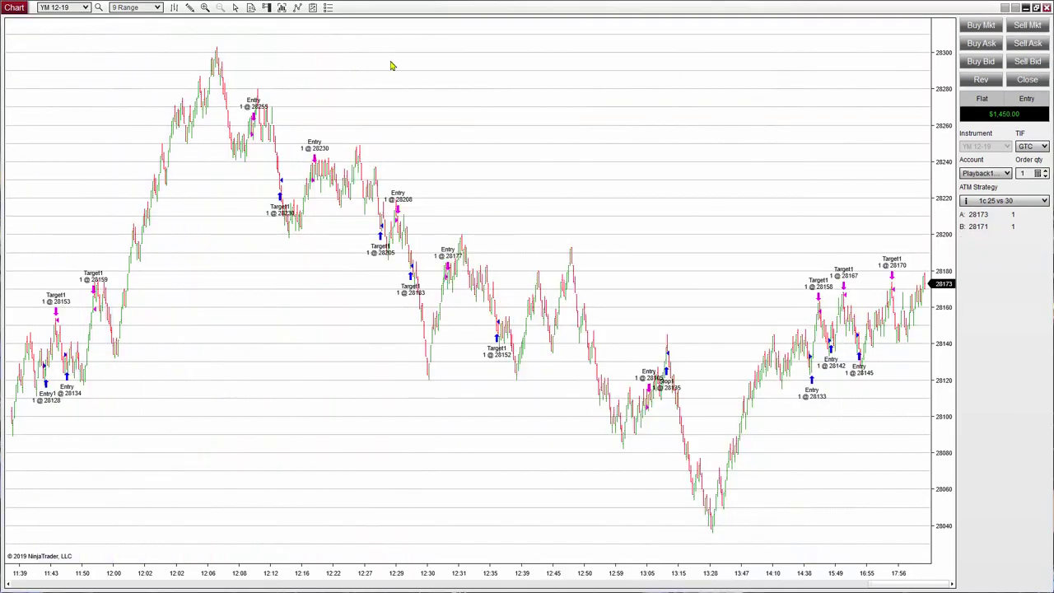
Step: Add the TIS_Rebote indicator from _The_Indicator_Store to the YM 12-19 chart with Period 52, Space_Bars 23 and Space_Distance 0.6
right_click(391, 66)
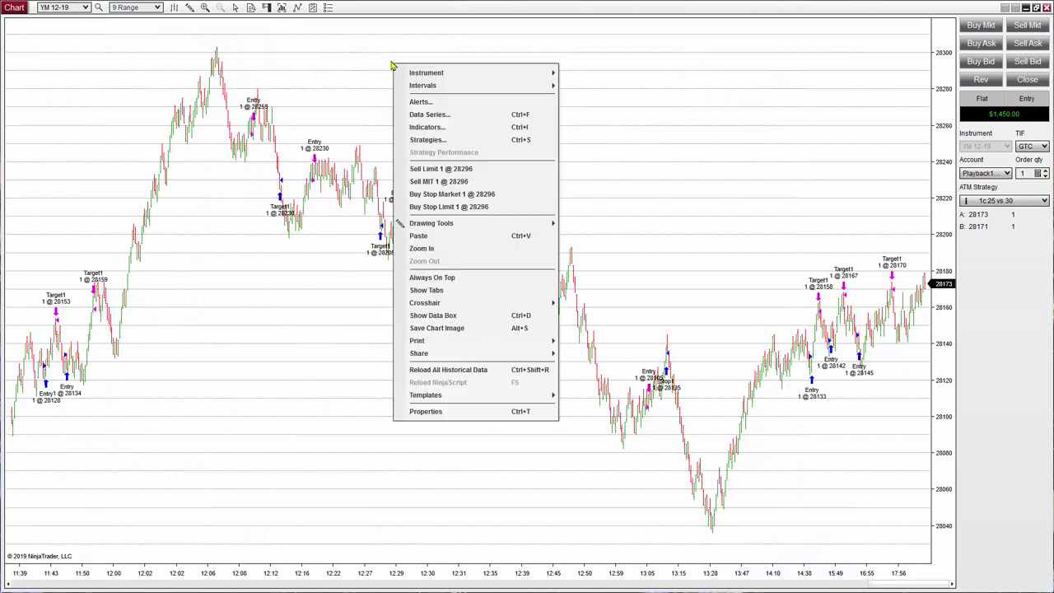
left_click(444, 140)
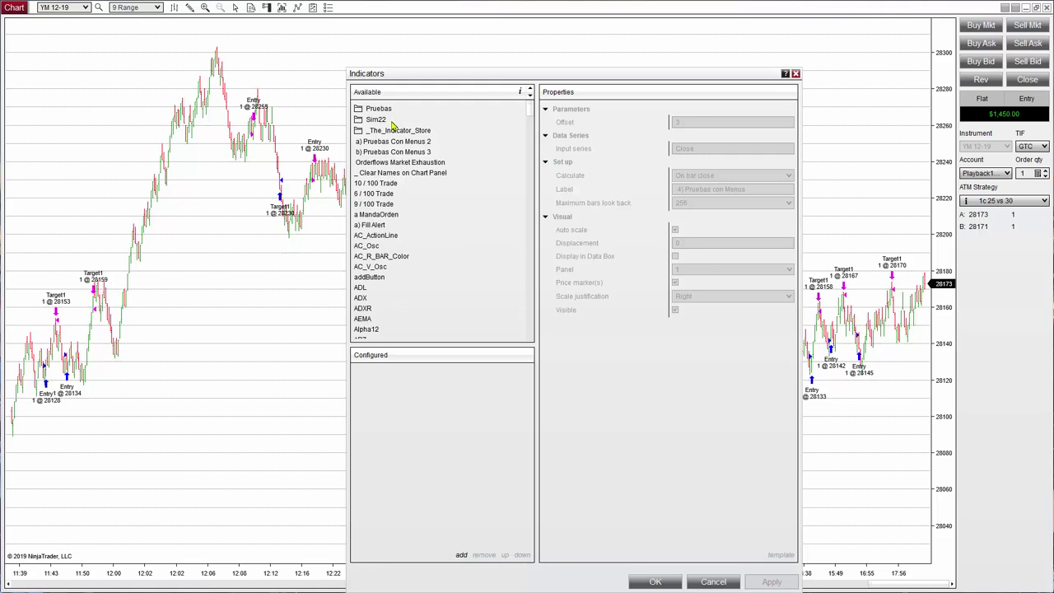
left_click(393, 131)
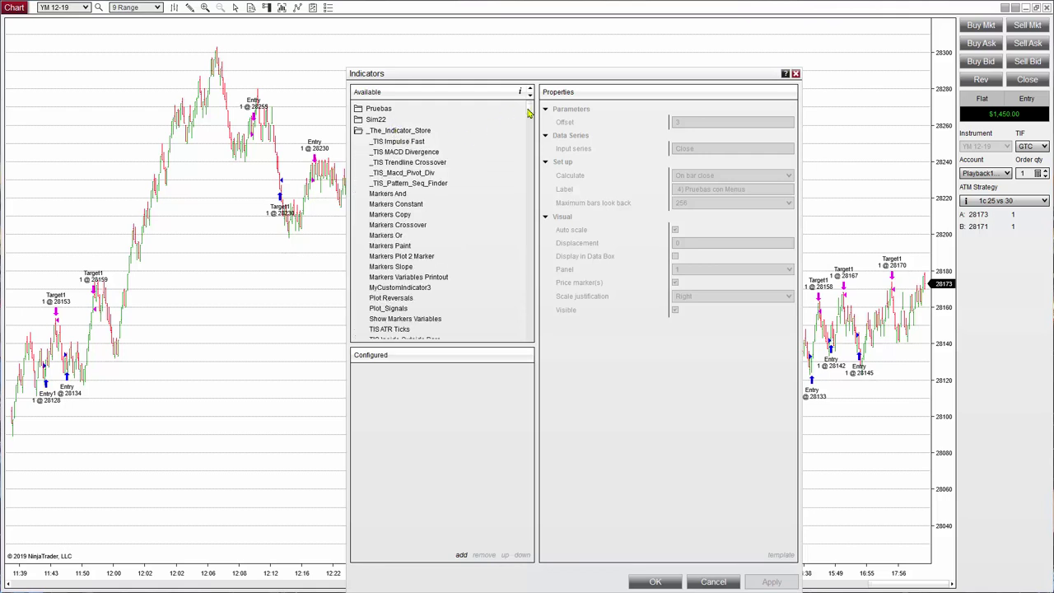
left_click_drag(529, 112, 532, 143)
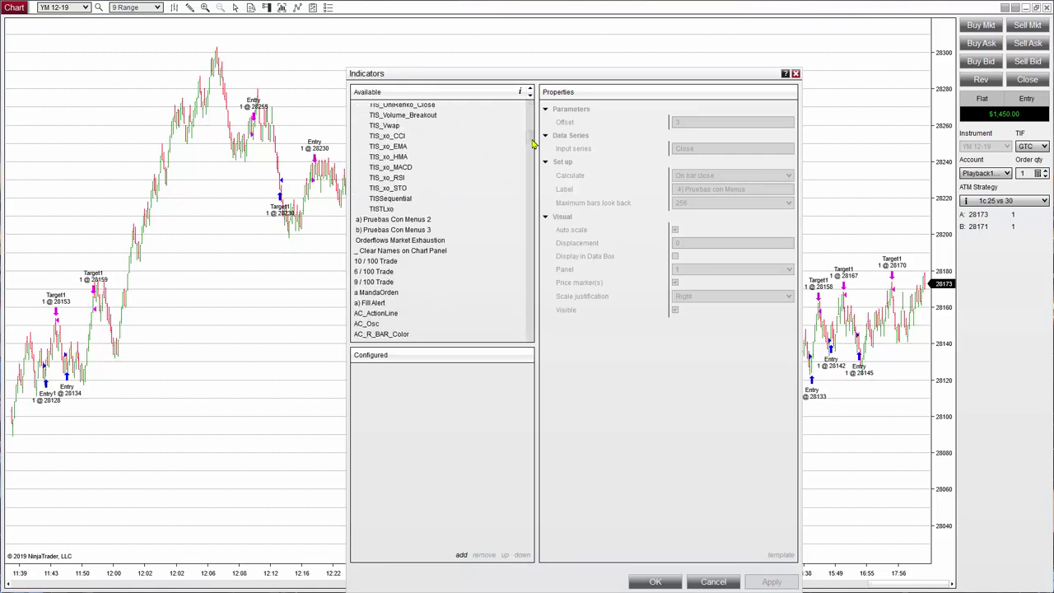
left_click_drag(532, 143, 531, 132)
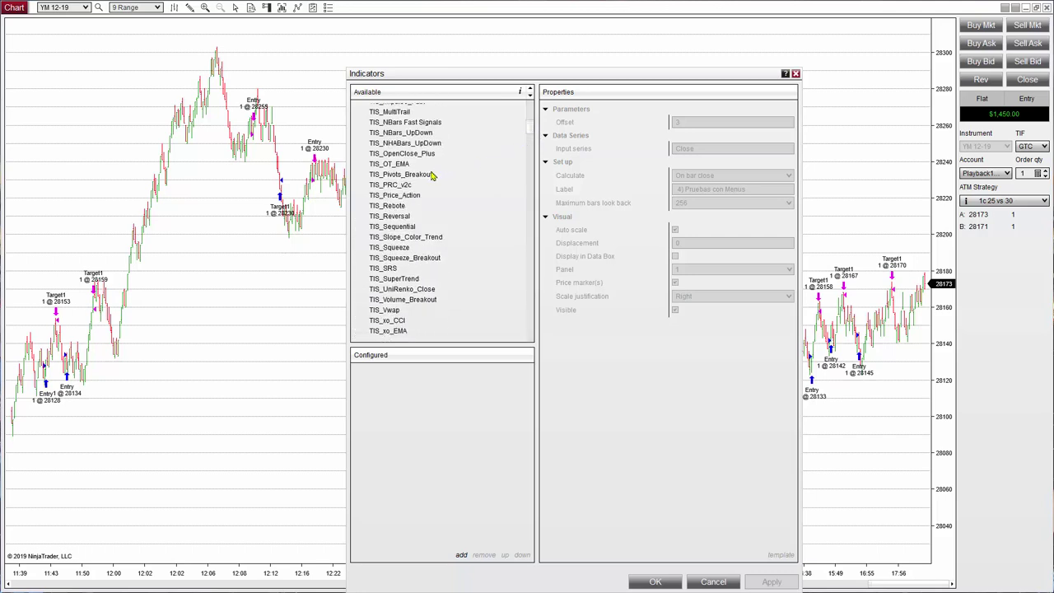
left_click(397, 207)
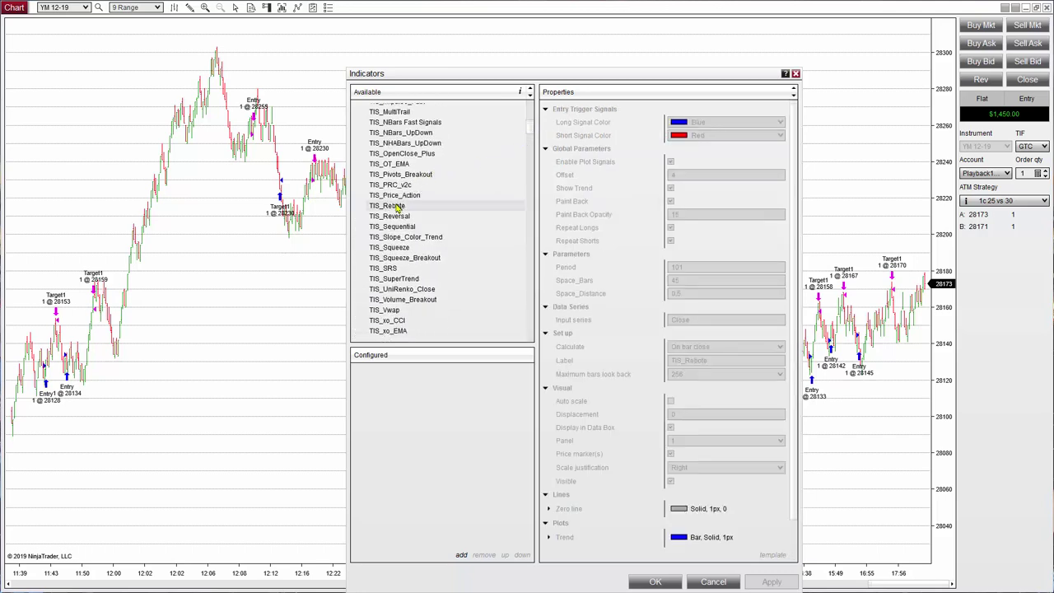
double_click(397, 206)
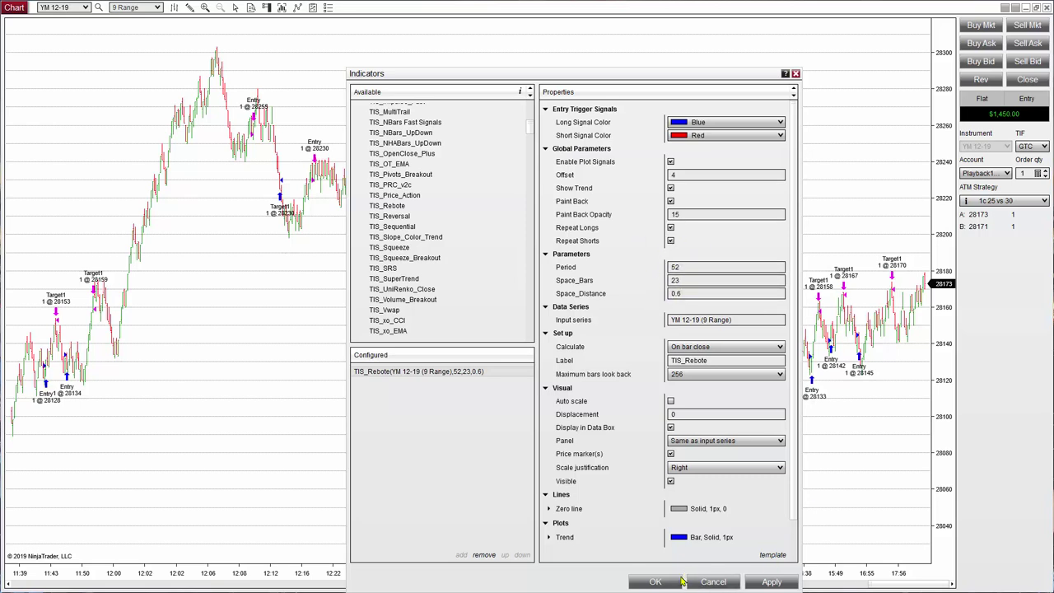
left_click(655, 582)
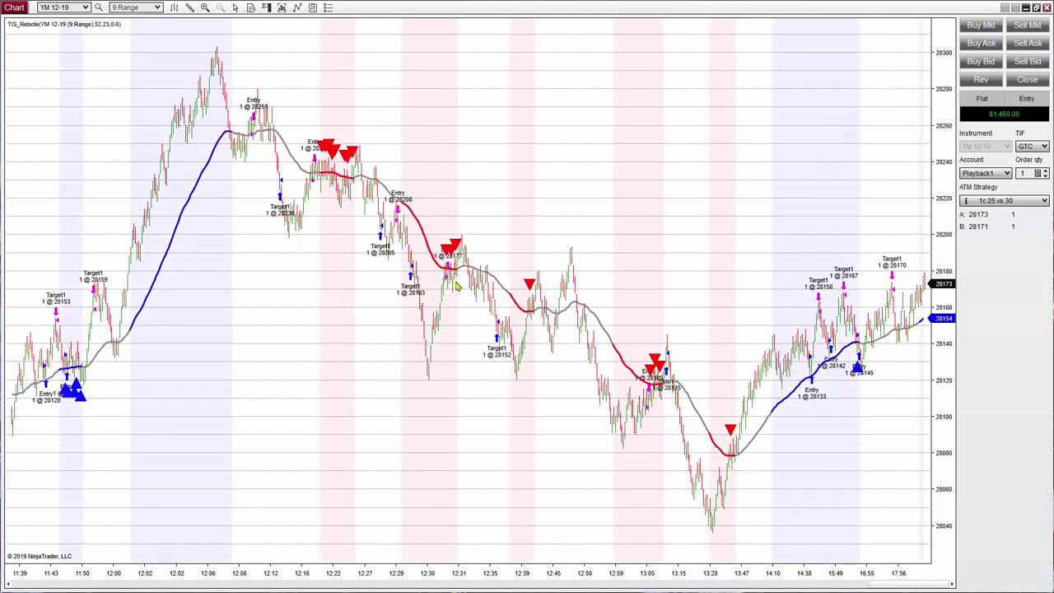
Step: Set the TIS_Rebote indicator's Period to 43, Space_Bars to 12 and Space_Distance to 0.5, and apply it to the chart
right_click(500, 97)
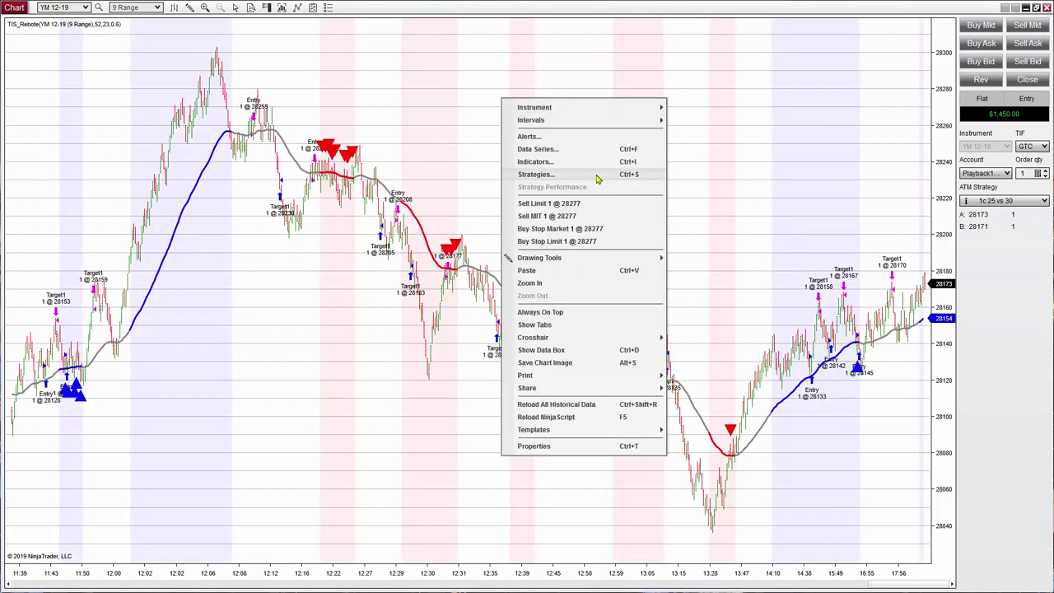
left_click(558, 166)
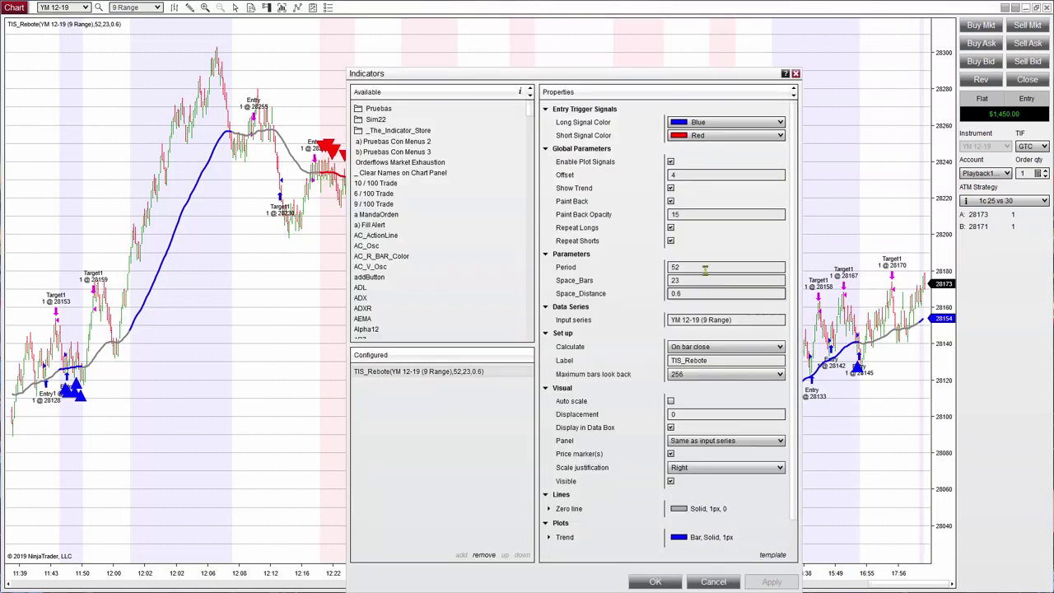
left_click(705, 266)
left_click(565, 267)
type("43")
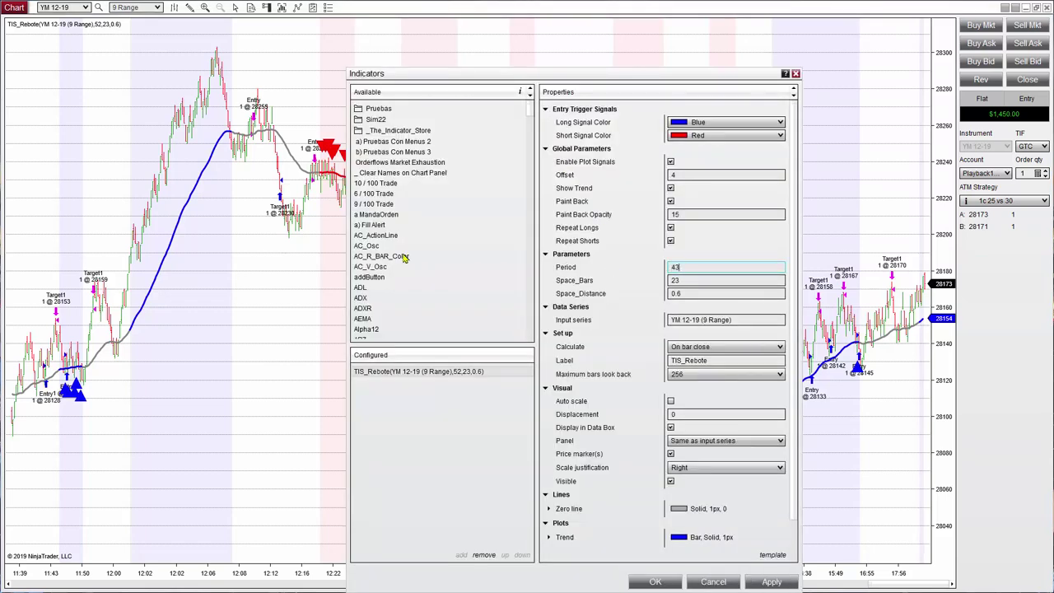
left_click(681, 281)
left_click(566, 287)
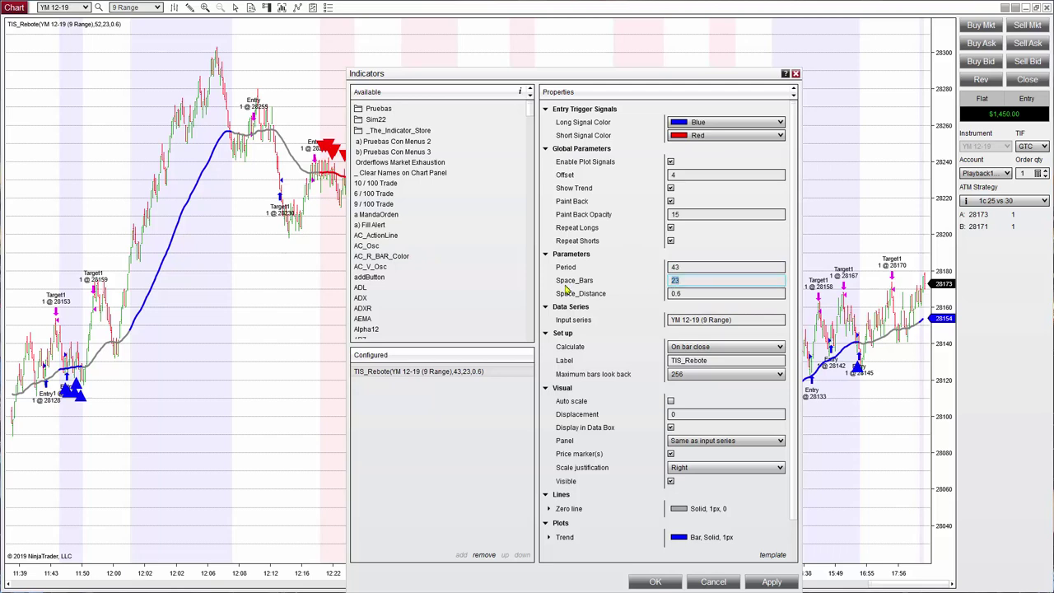
type("12")
left_click(704, 295)
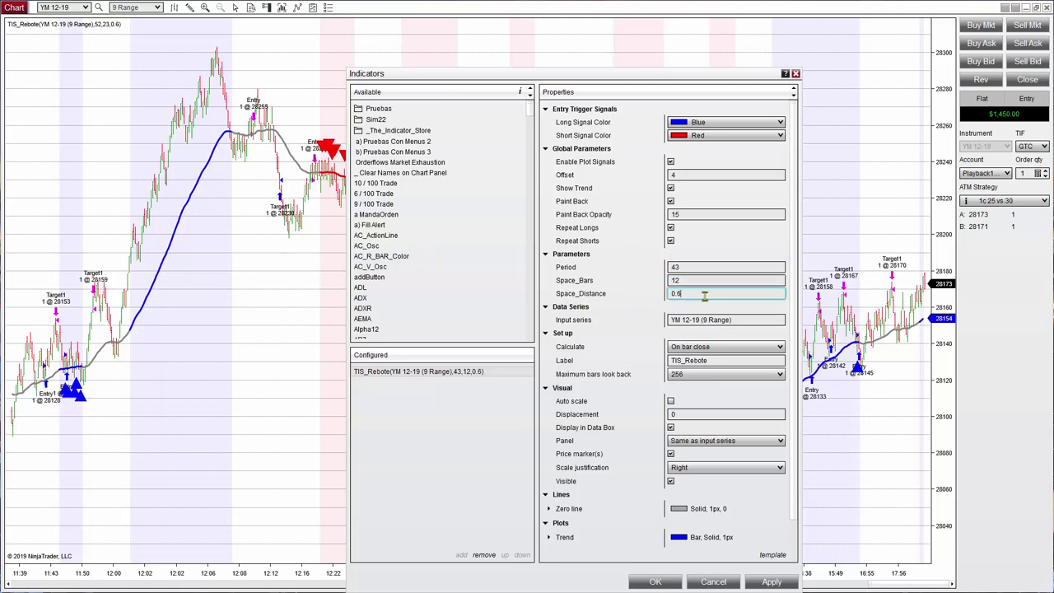
type("5")
left_click(655, 581)
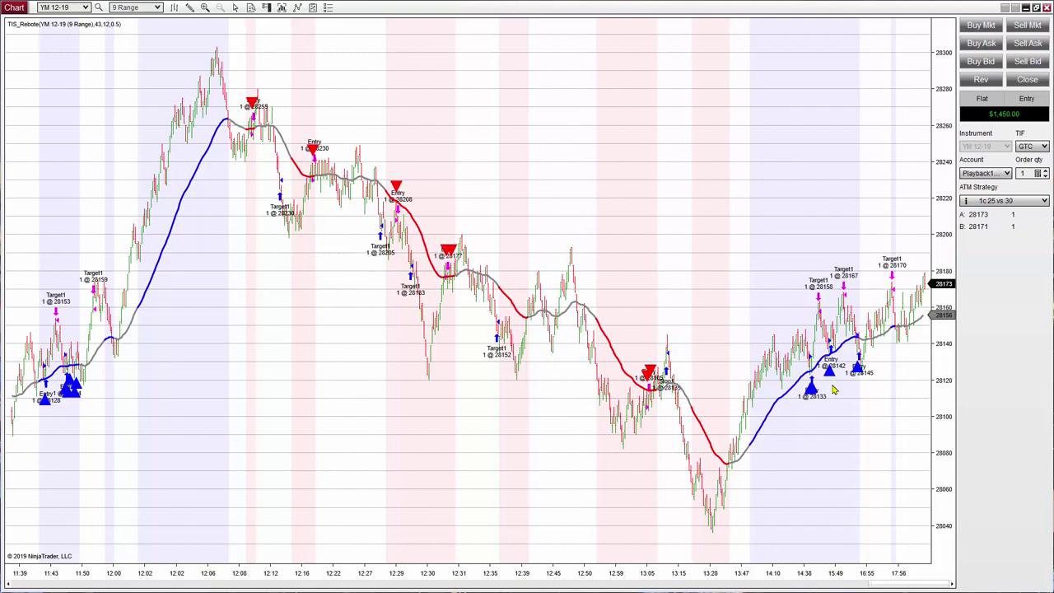
Step: Turn off Enable Plot Signals for the TIS_Rebote indicator and apply it to the chart
right_click(596, 80)
left_click(658, 146)
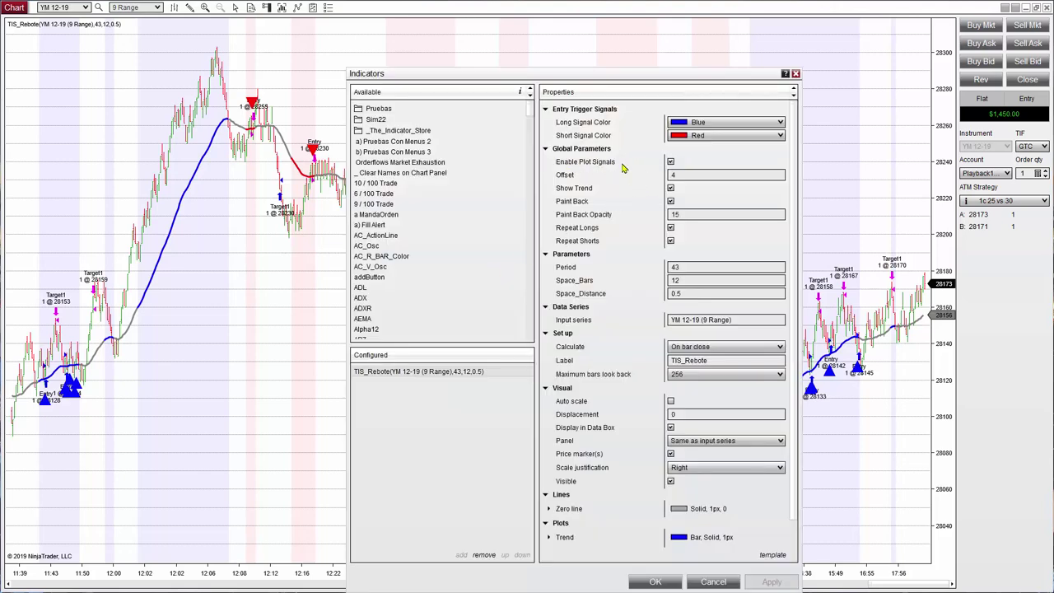
left_click(671, 162)
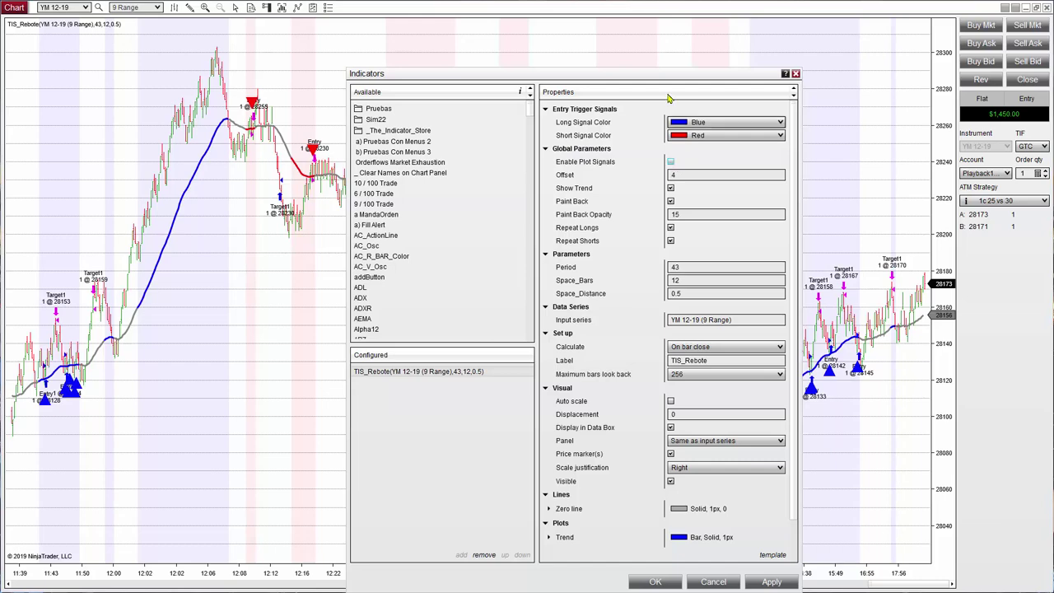
left_click_drag(687, 430, 698, 398)
left_click(668, 550)
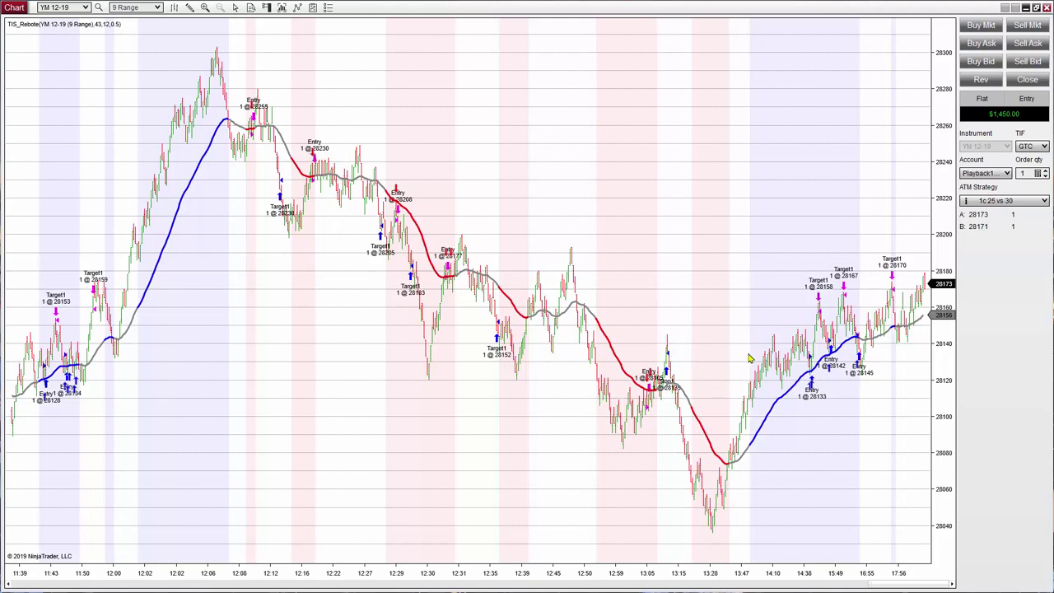
Step: Add a Markers Plus - The Force strategy to examine its long and short signal object settings, and discard it without applying
right_click(575, 117)
left_click(636, 195)
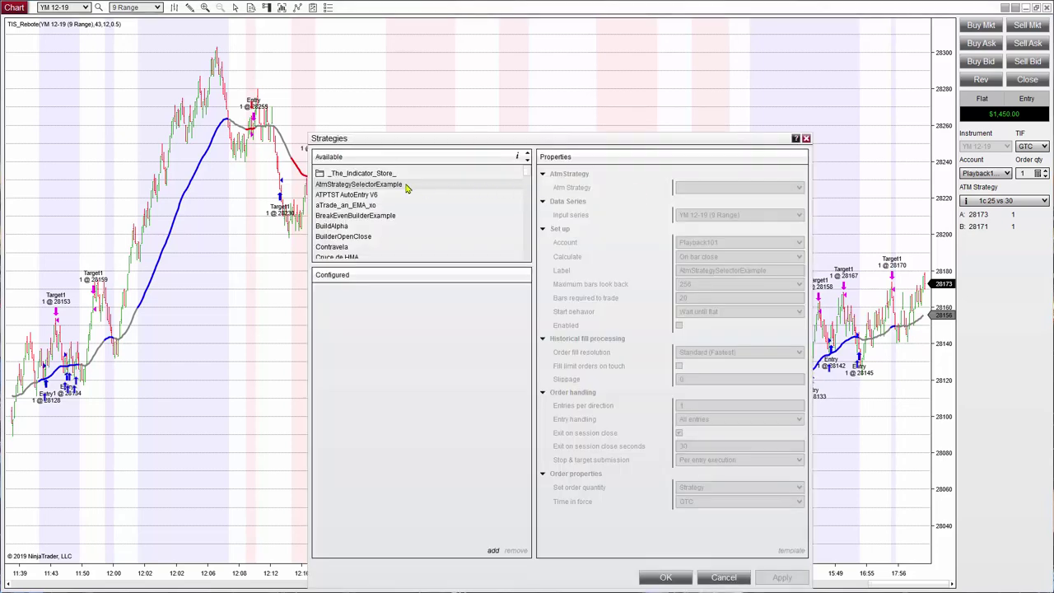
left_click(371, 174)
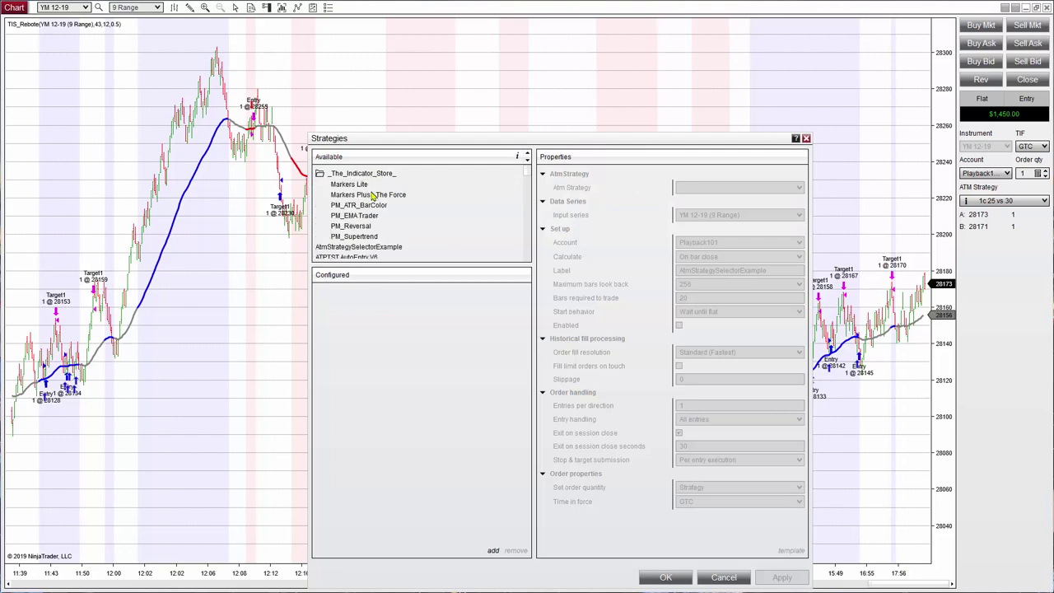
left_click(372, 195)
double_click(372, 195)
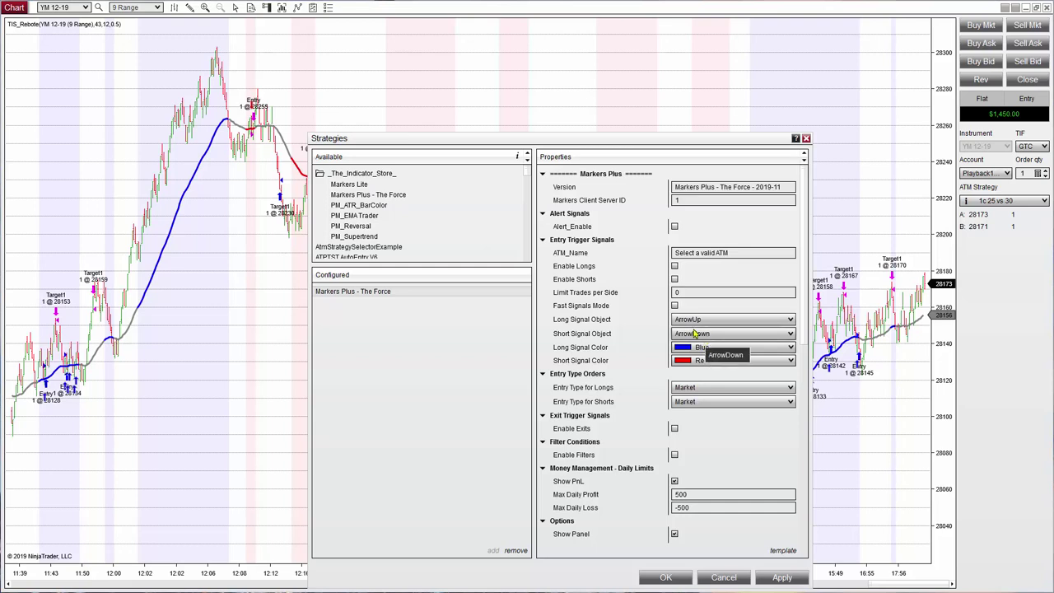
left_click(515, 549)
left_click(723, 577)
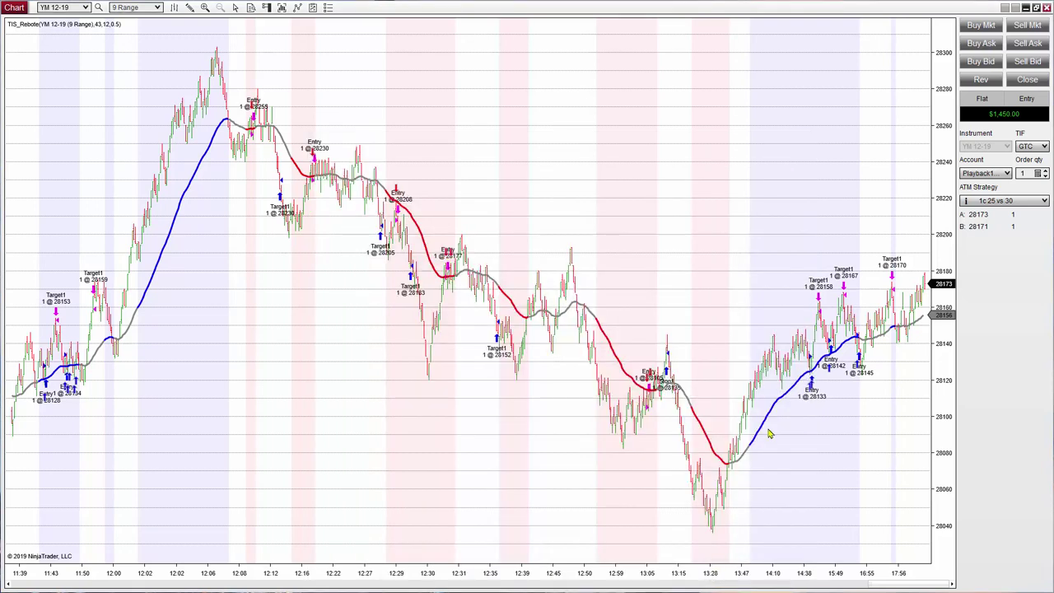
Step: Turn Enable Plot Signals back on for the TIS_Rebote indicator and apply it to the chart
right_click(476, 121)
left_click(558, 187)
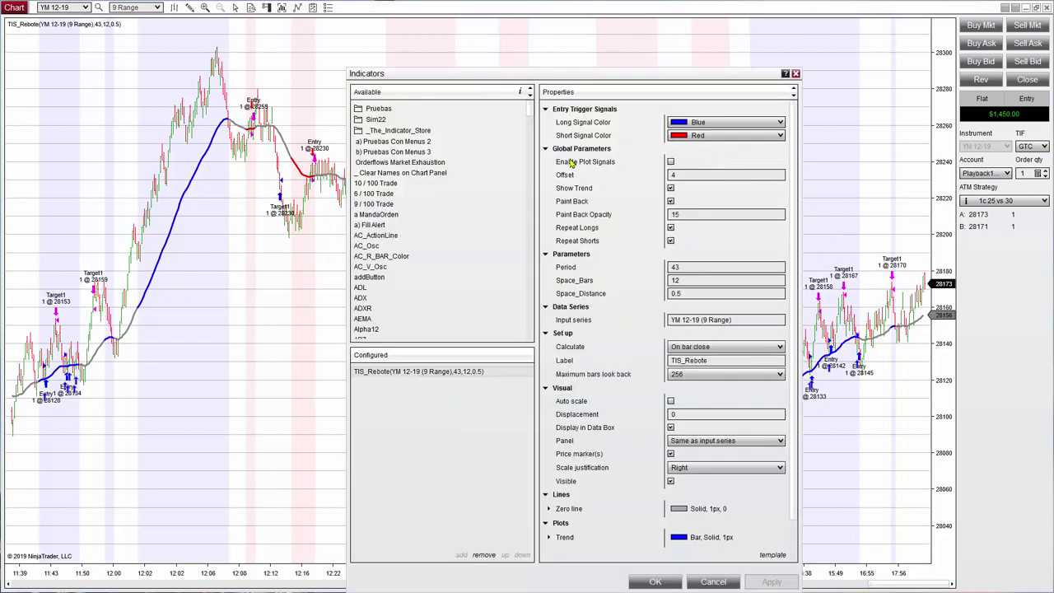
left_click(671, 162)
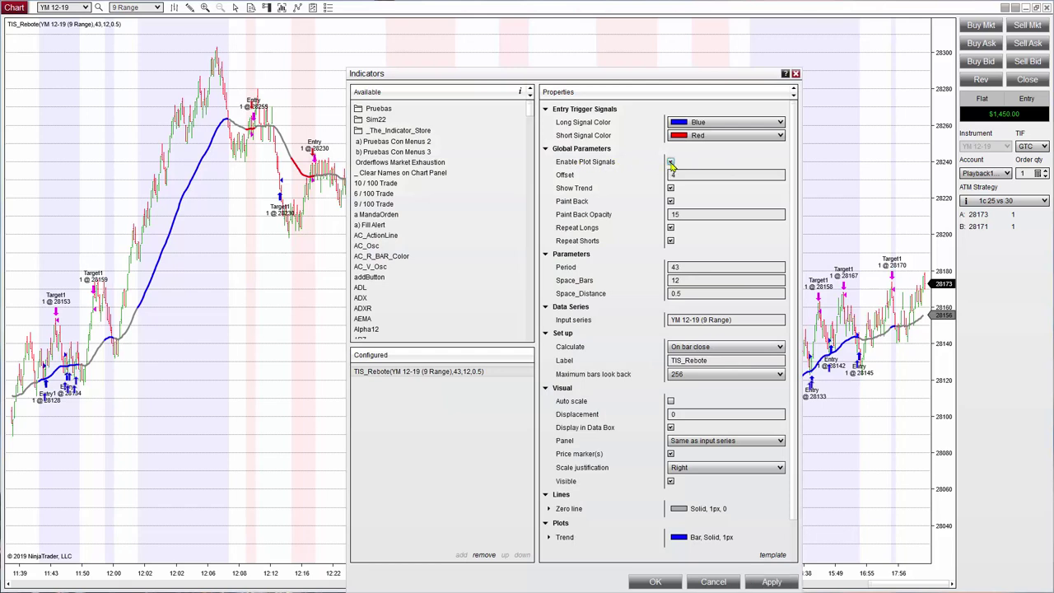
left_click(662, 582)
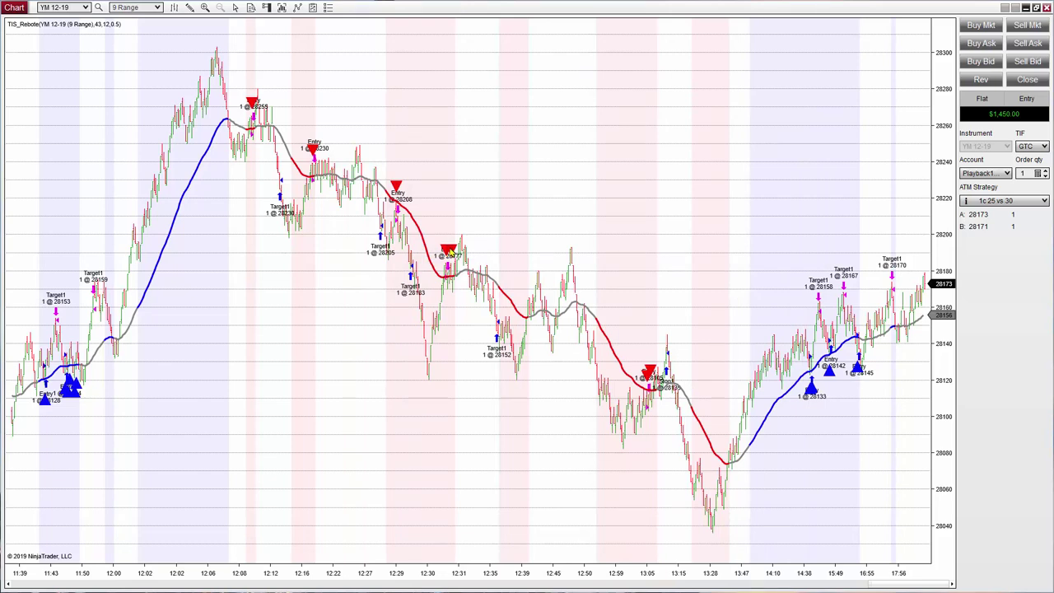
Step: Add a Markers Copy indicator from _The_Indicator_Store to the chart's configured indicators
middle_click(443, 110)
right_click(561, 63)
left_click(650, 129)
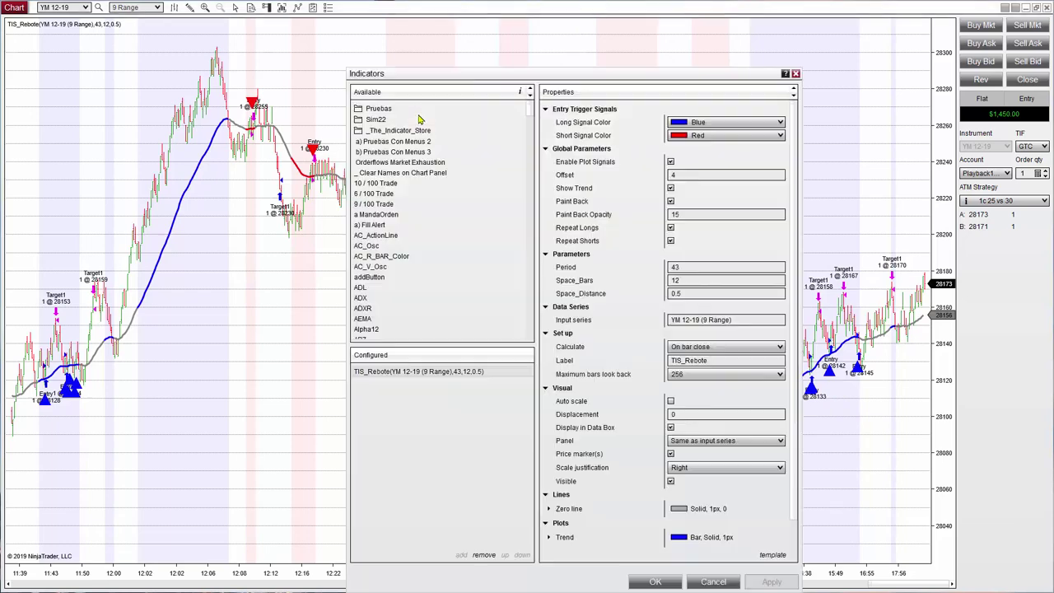
left_click(394, 134)
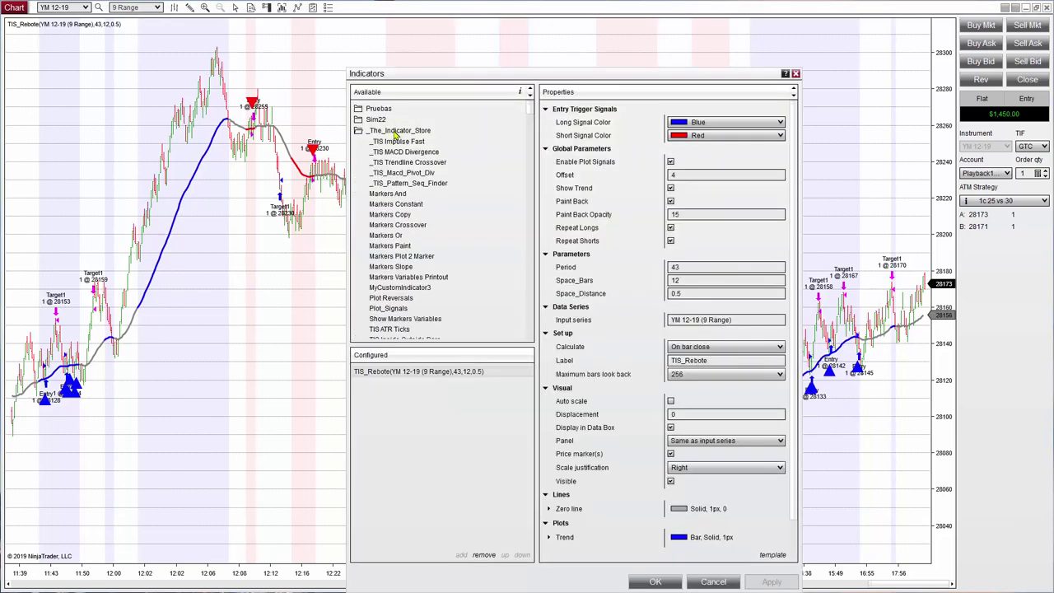
double_click(405, 216)
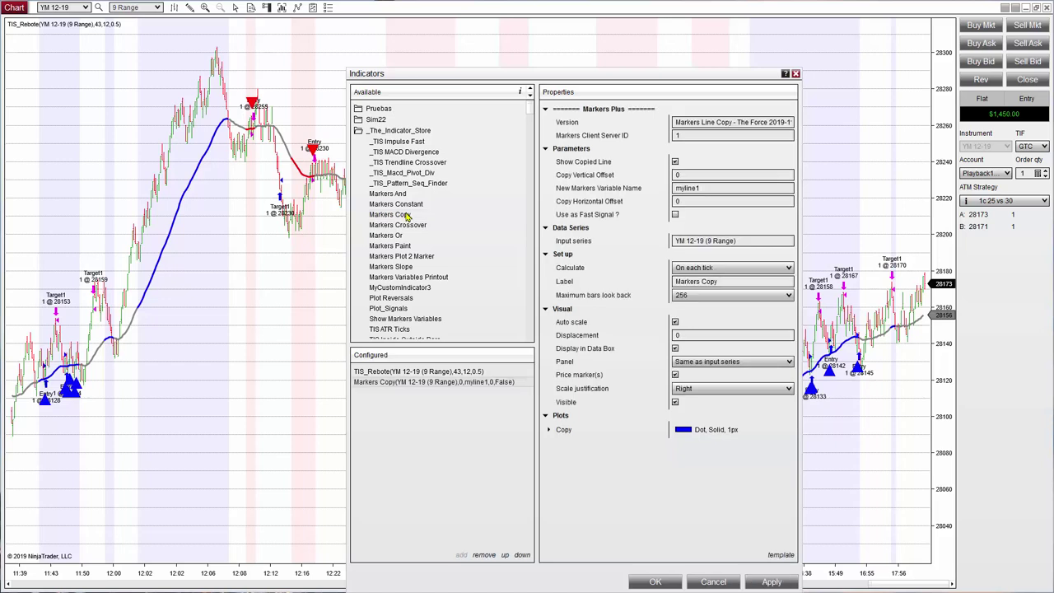
Step: Name the new Markers Copy variable "long" and enable Use as Fast Signal
left_click(736, 188)
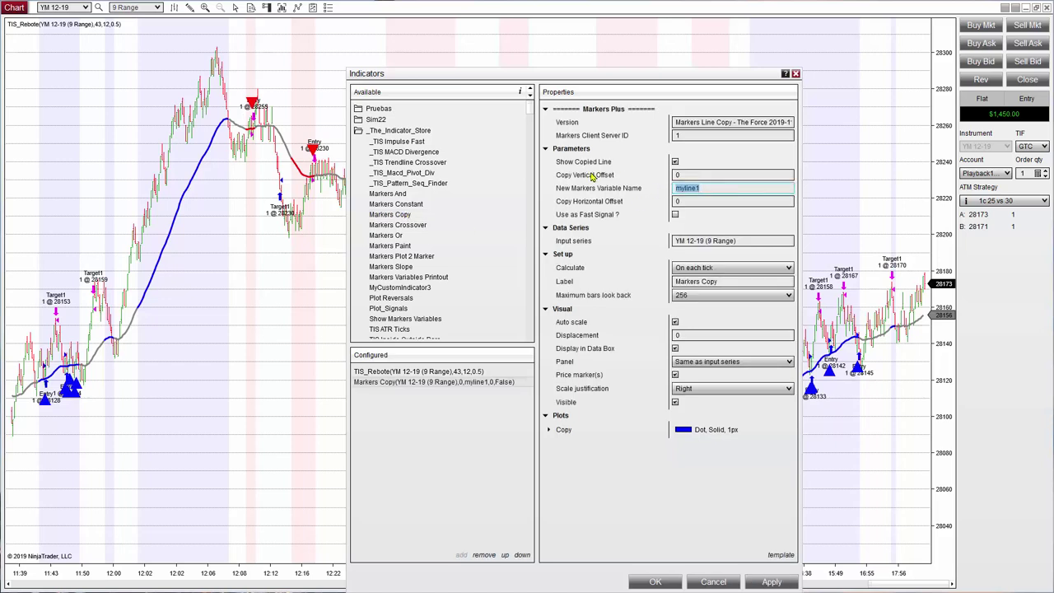
type("long")
left_click(674, 216)
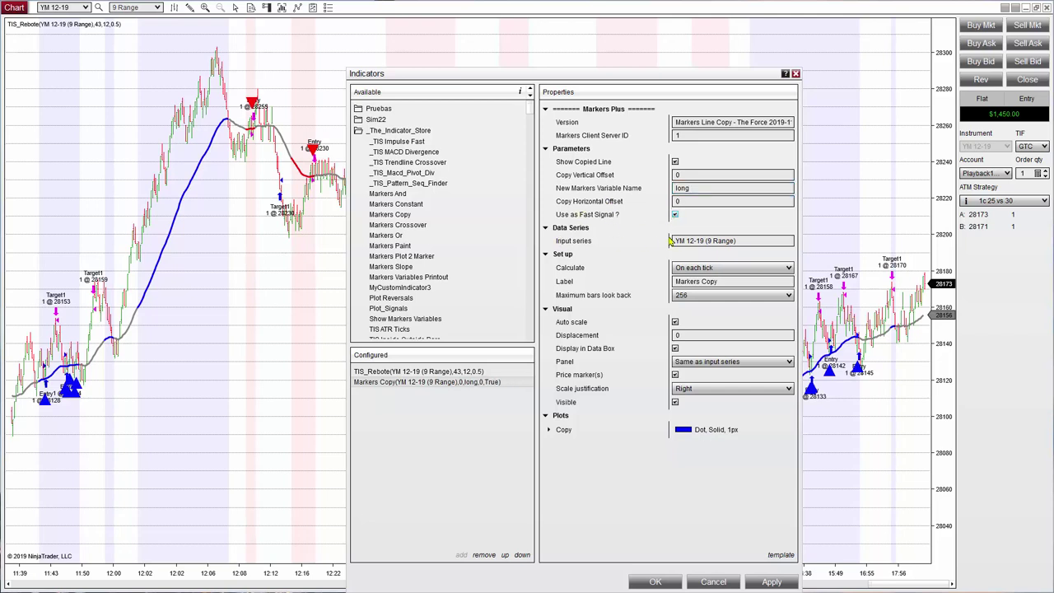
Step: Choose TIS_Rebote from _The_Indicator_Store as the input series of the "long" Markers Copy indicator
left_click(670, 239)
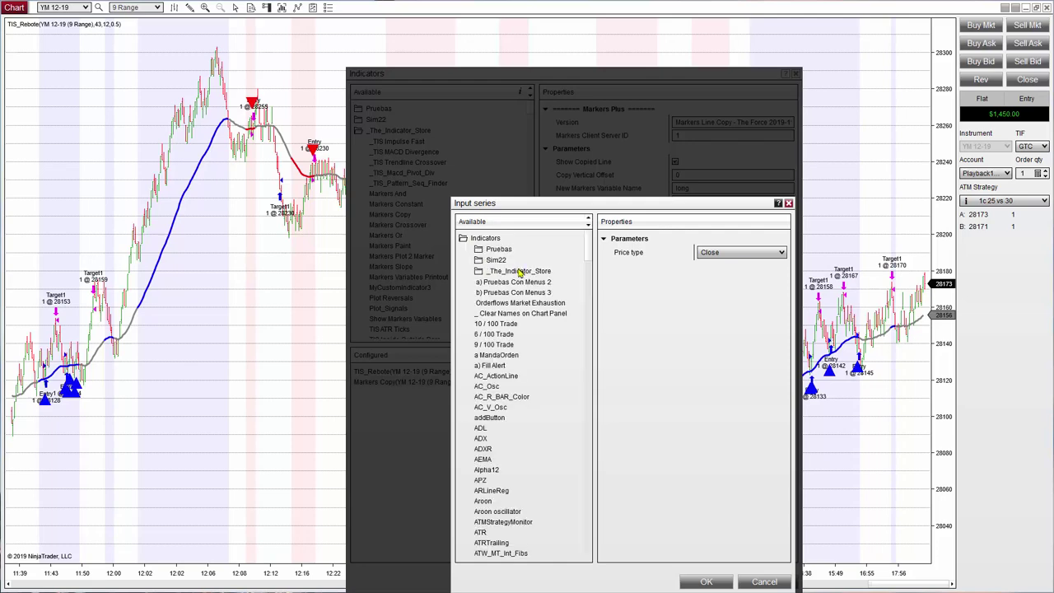
left_click(520, 272)
scroll(542, 377, "down", 7)
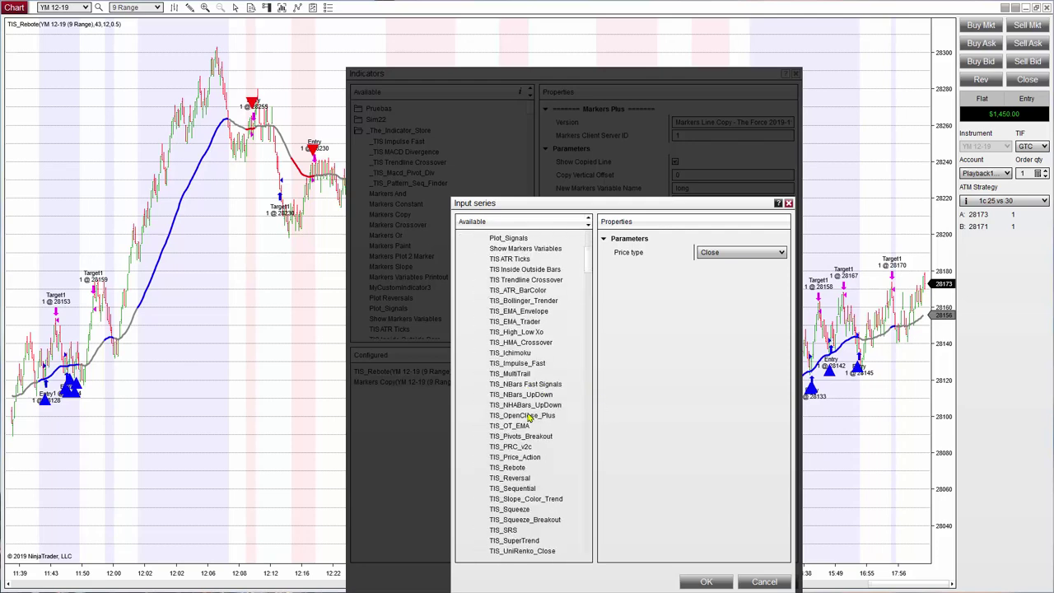
left_click(516, 443)
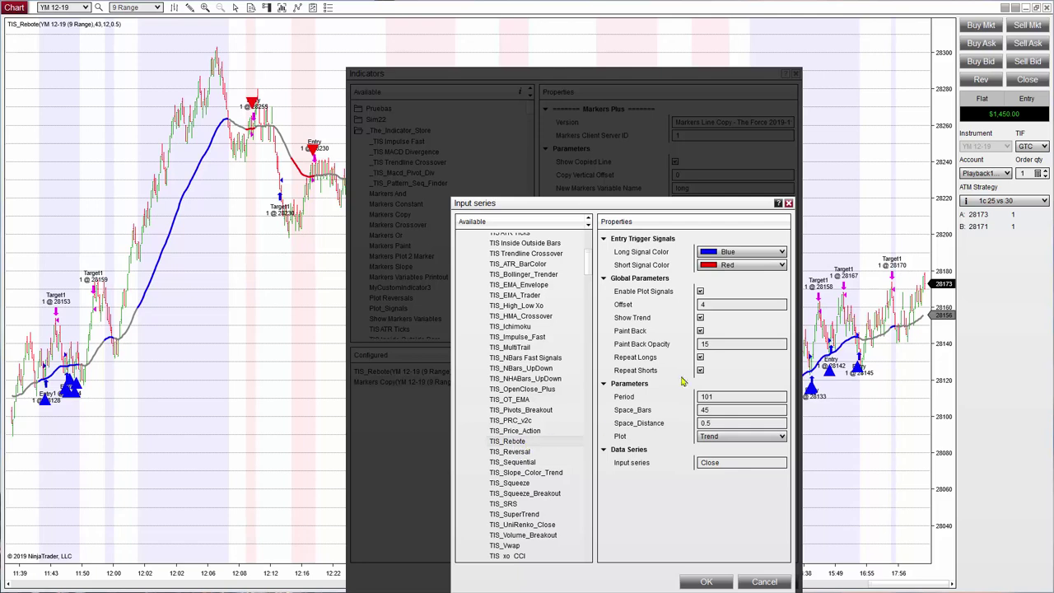
Step: Set the TIS_Rebote input series to Period 43, Space_Bars 12 and plot Signal UP, and apply the indicator to the chart
left_click(729, 396)
type("43")
left_click(716, 409)
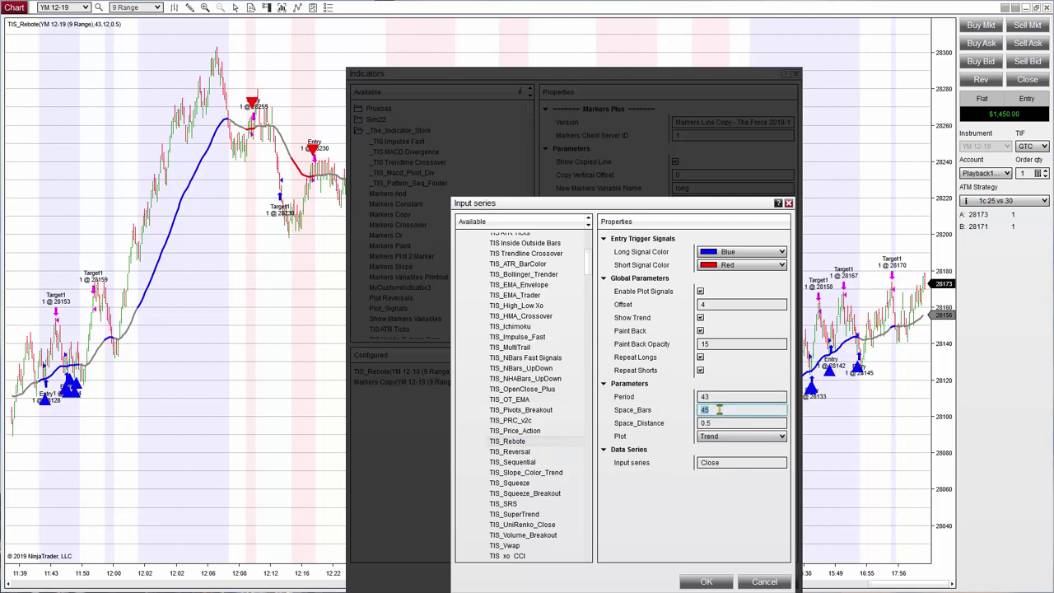
type("12")
left_click(726, 422)
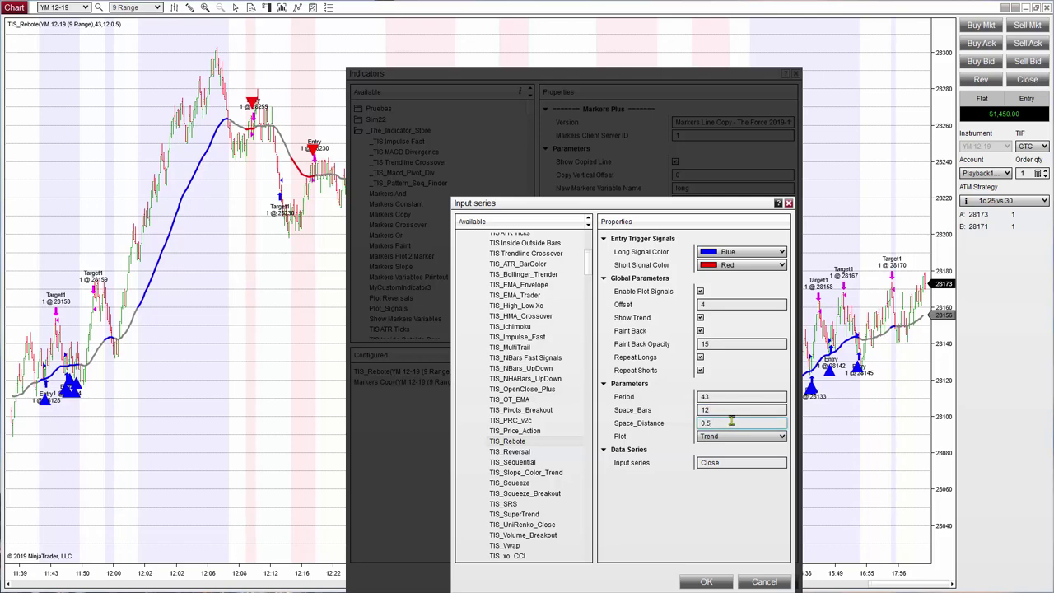
left_click(772, 437)
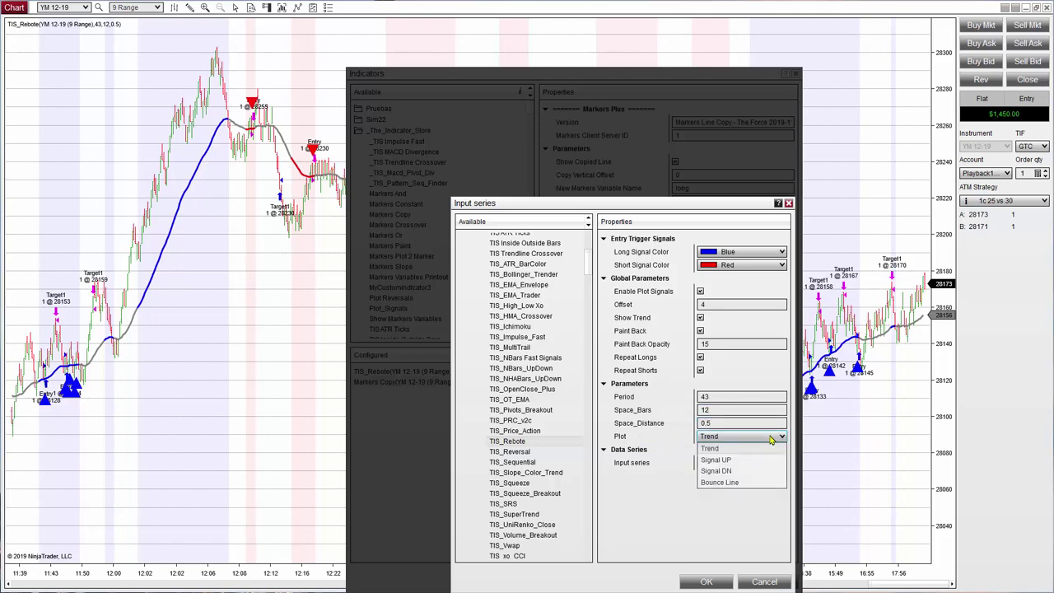
left_click(715, 459)
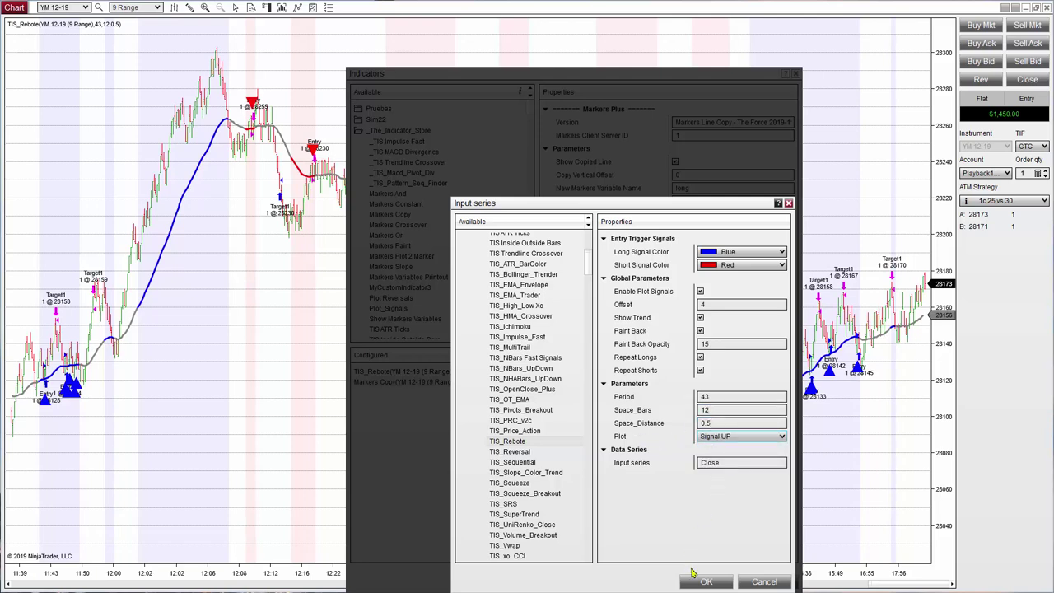
left_click(697, 579)
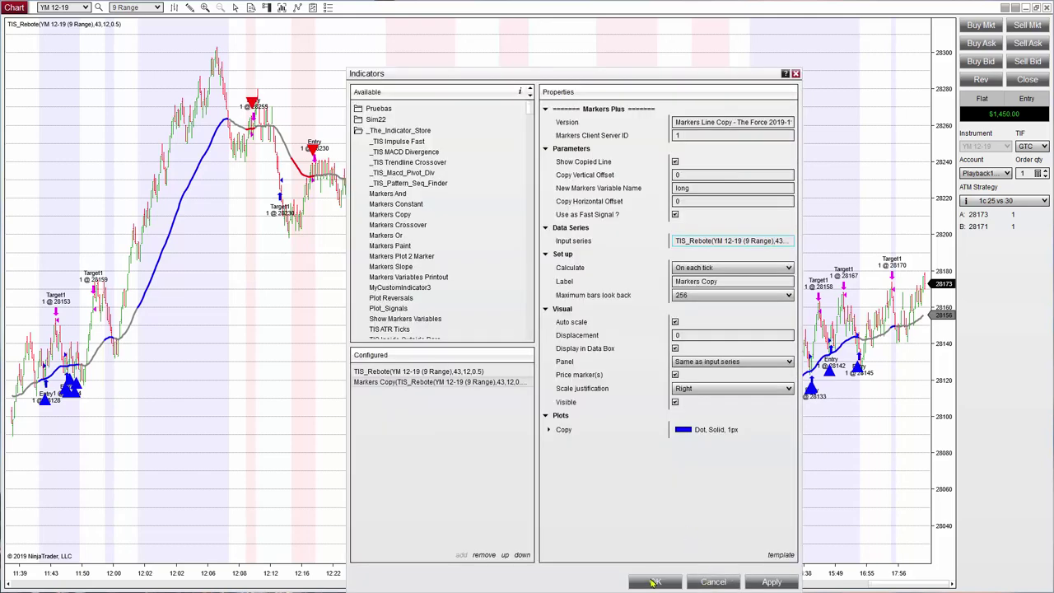
left_click(653, 582)
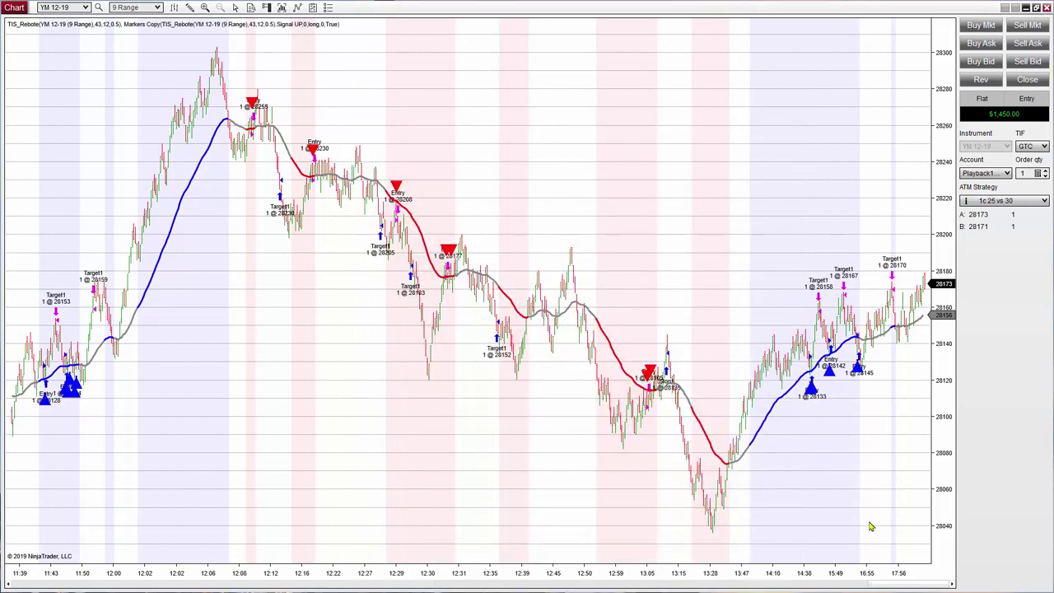
Step: Add a second Markers Copy indicator from _The_Indicator_Store for the chart's short signals
left_click_drag(848, 576, 543, 288)
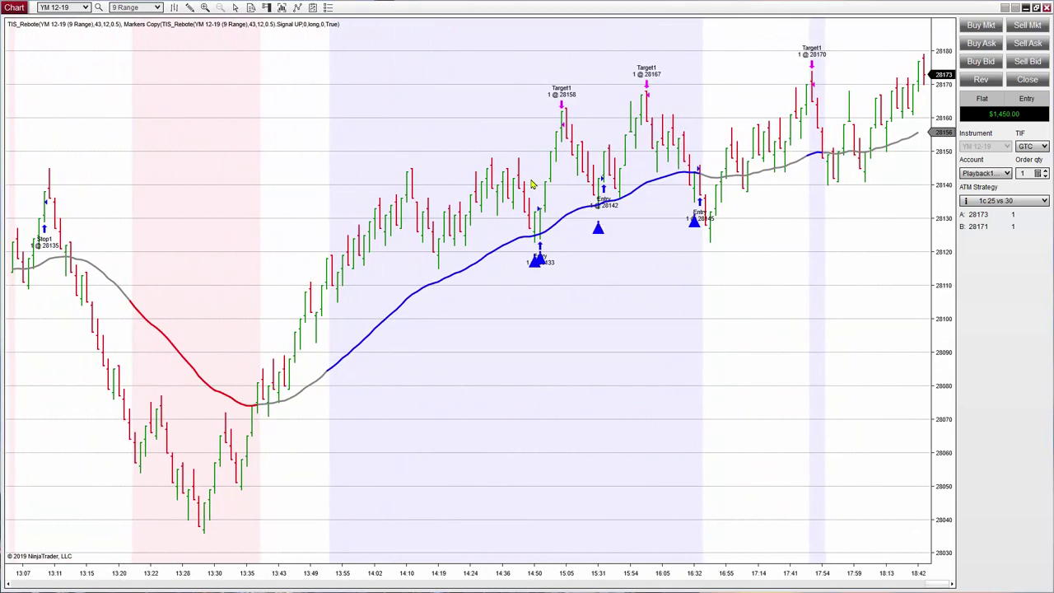
left_click_drag(332, 431, 879, 226)
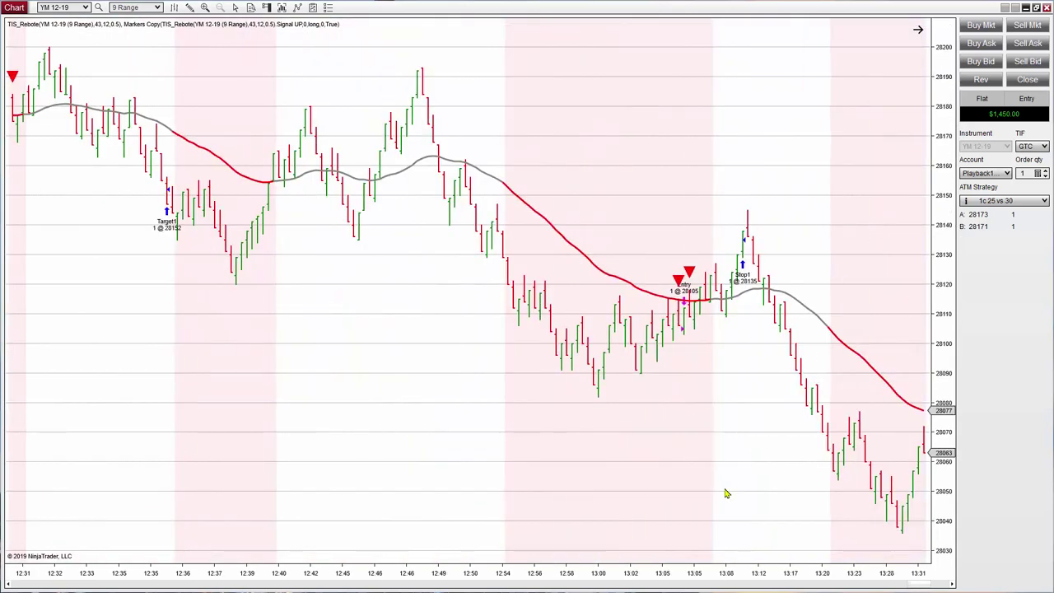
left_click_drag(716, 567, 254, 332)
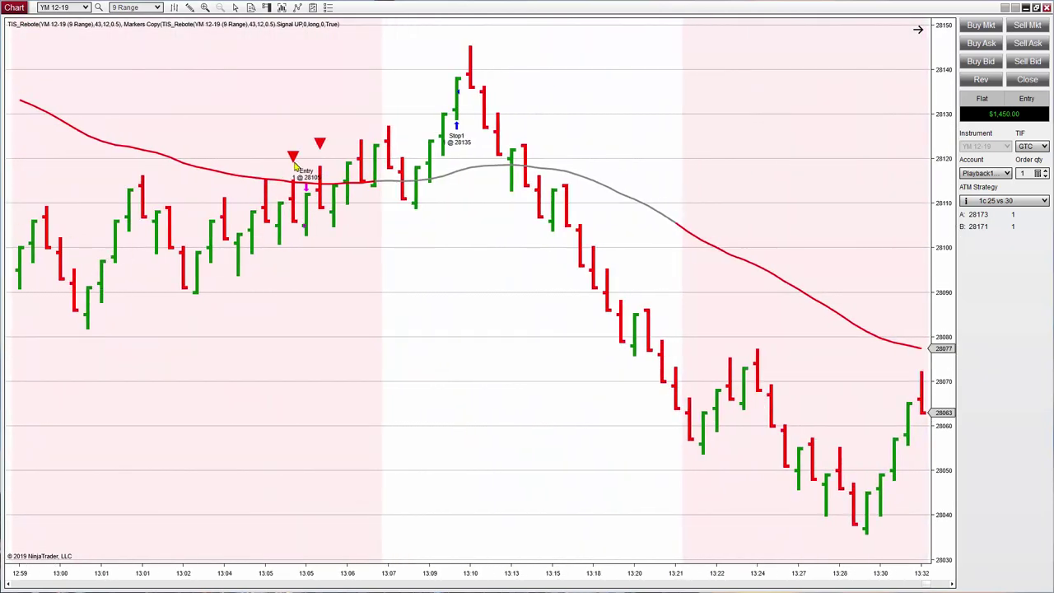
right_click(300, 94)
left_click(385, 163)
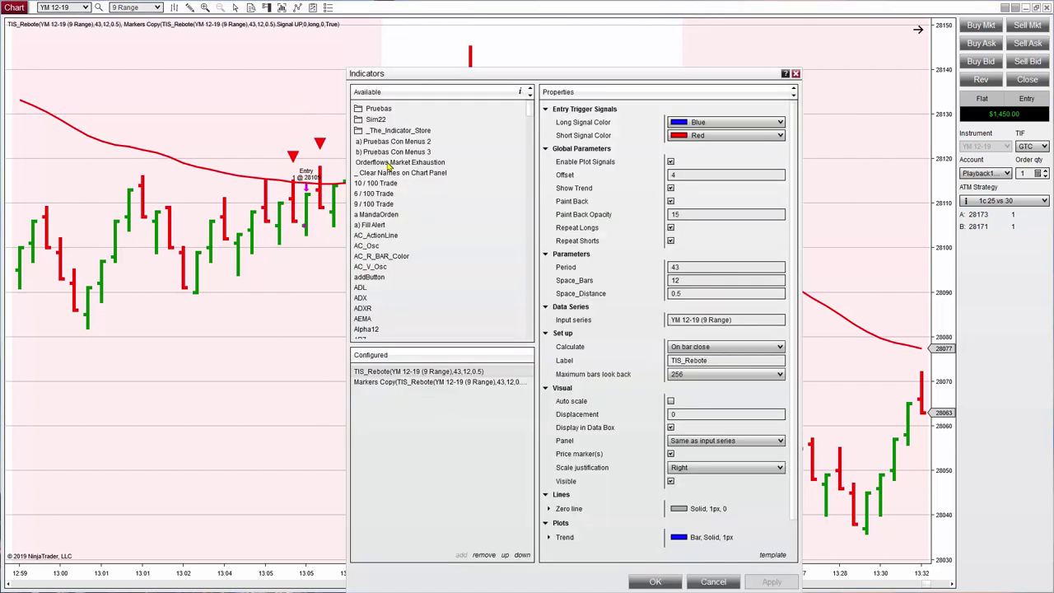
double_click(406, 131)
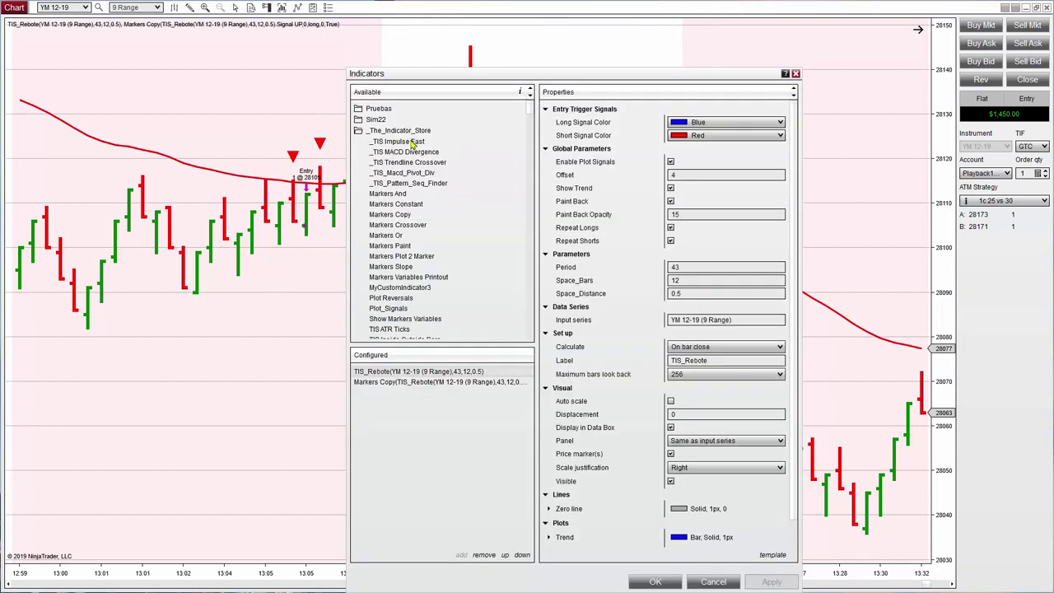
double_click(403, 214)
Step: Enable Use as Fast Signal on the second Markers Copy and name its variable "shorts"
left_click(675, 215)
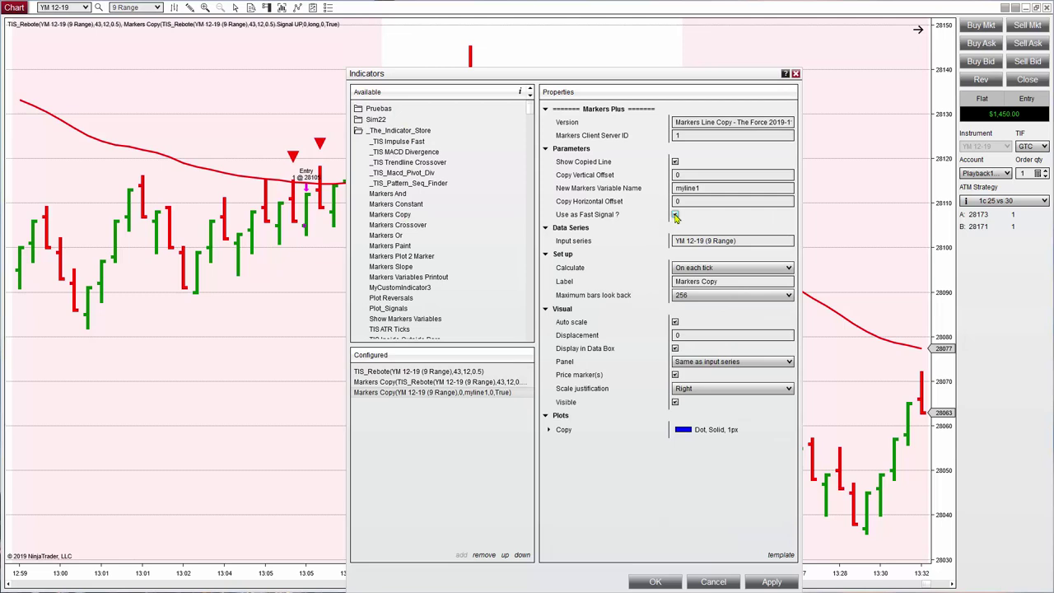
left_click(706, 189)
double_click(706, 189)
type("shorts")
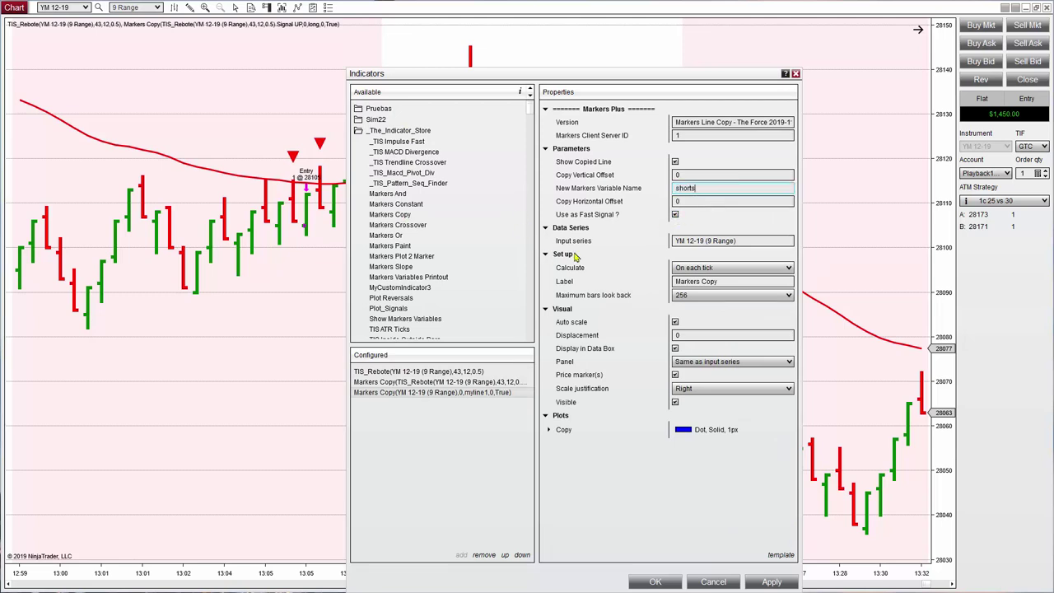
Step: Choose TIS_Rebote as the input series of the "shorts" Markers Copy indicator
left_click(700, 241)
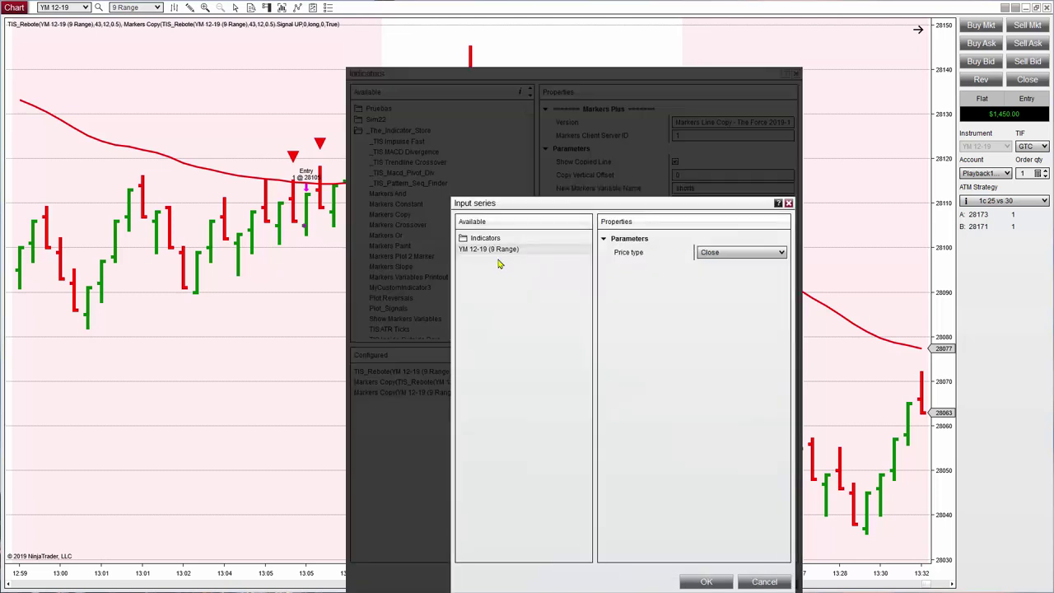
double_click(486, 238)
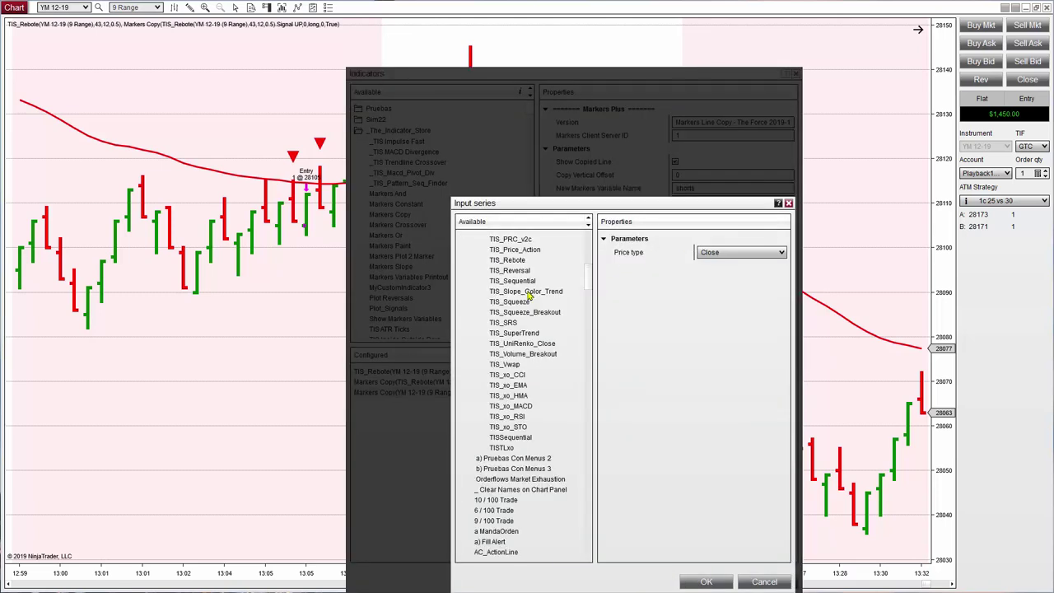
left_click(512, 262)
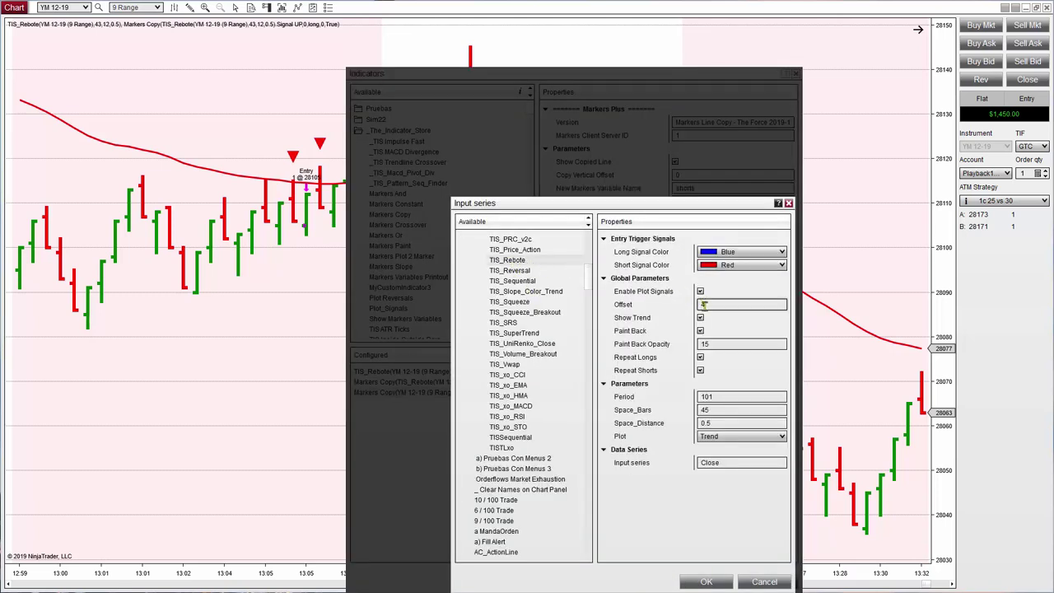
Step: Set this TIS_Rebote input series to Period 43, Space_Bars 12 and plot Signal DN, and apply the indicators to the chart
double_click(716, 396)
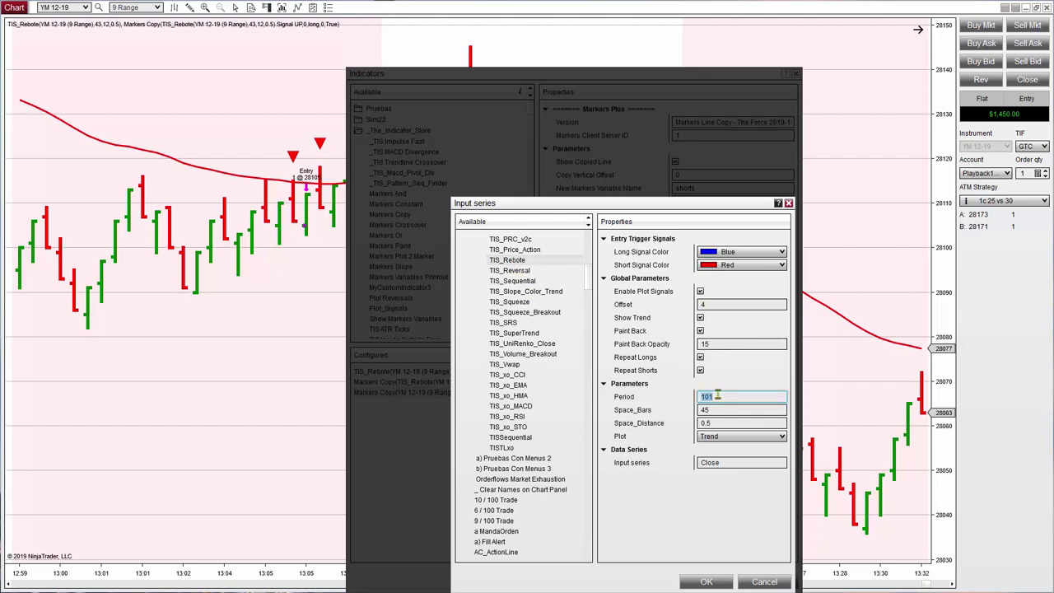
type("43")
double_click(722, 409)
type("12")
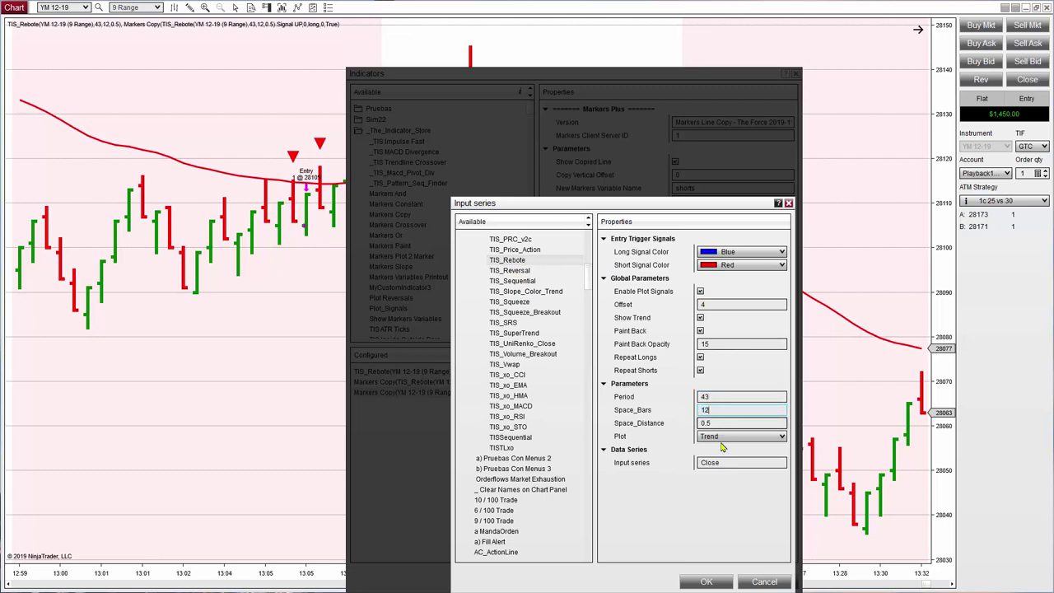
left_click(724, 436)
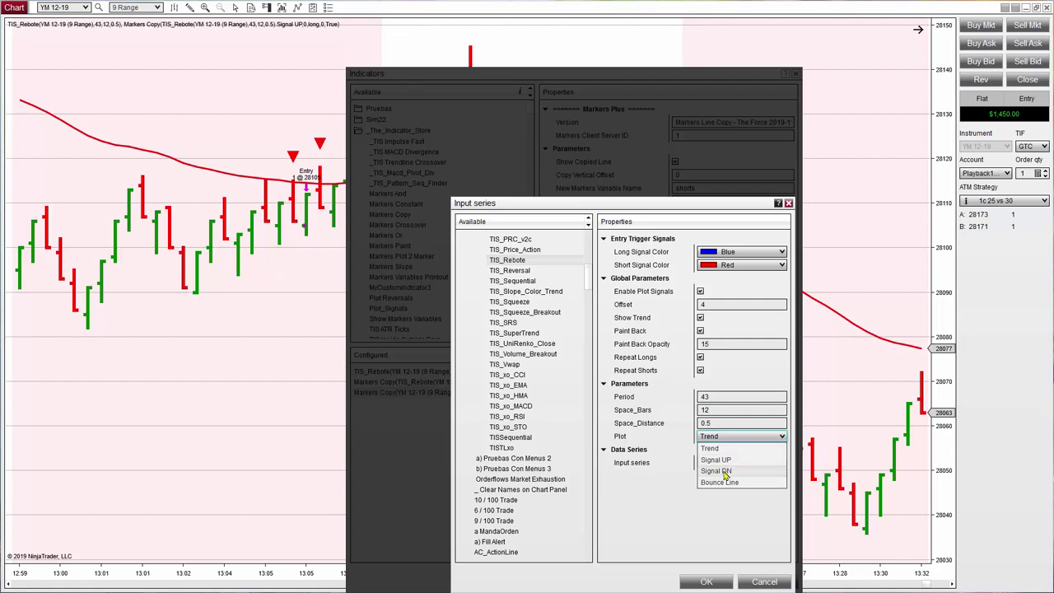
left_click(724, 470)
left_click(713, 581)
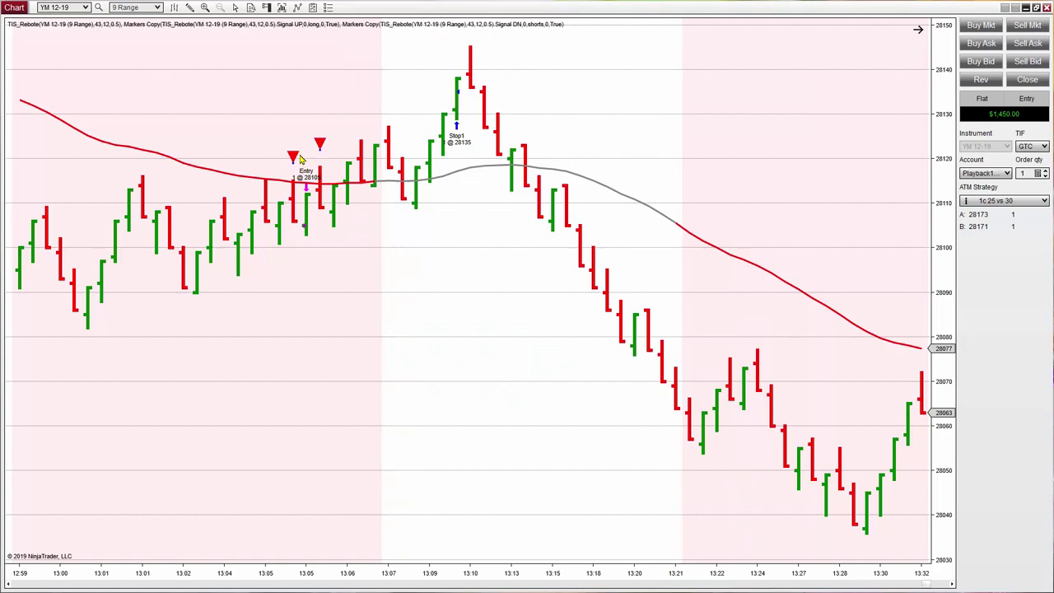
Step: Add the Markers Plus - The Force strategy from _The_Indicator_Store_ to the chart's configured strategies
left_click_drag(455, 568, 669, 472)
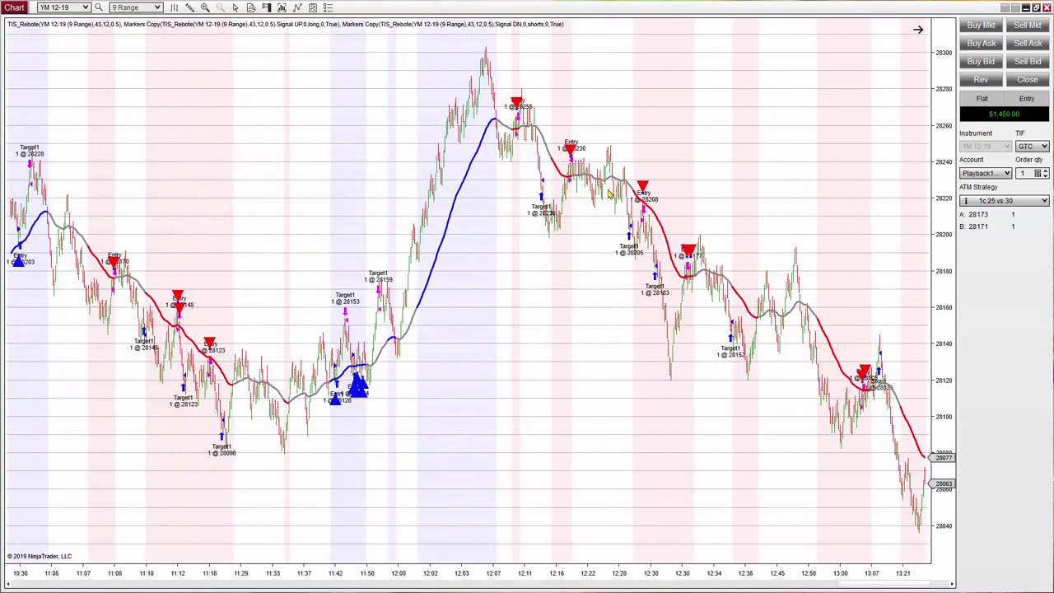
right_click(630, 91)
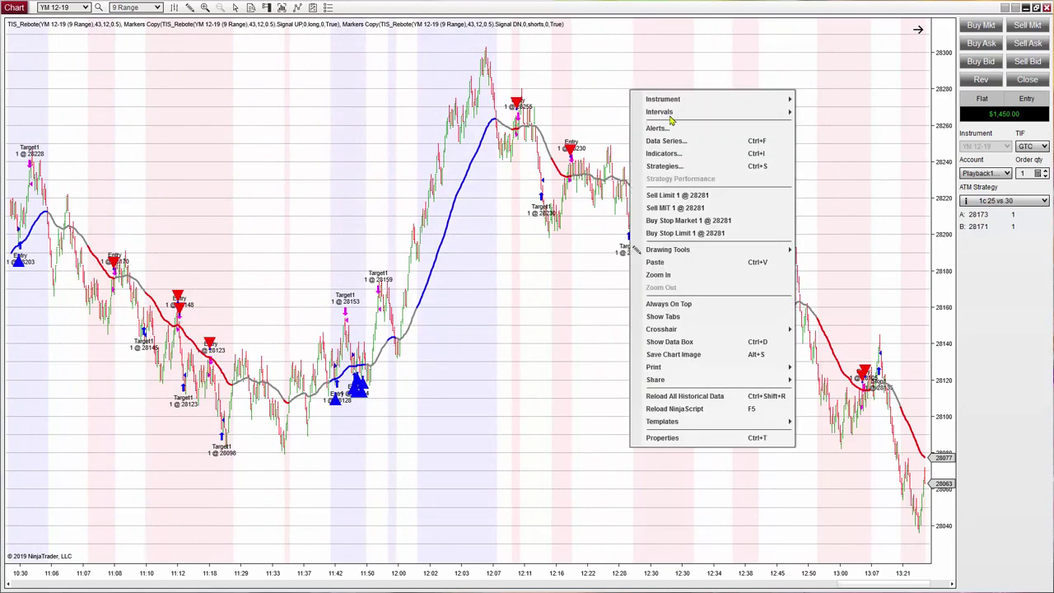
left_click(676, 166)
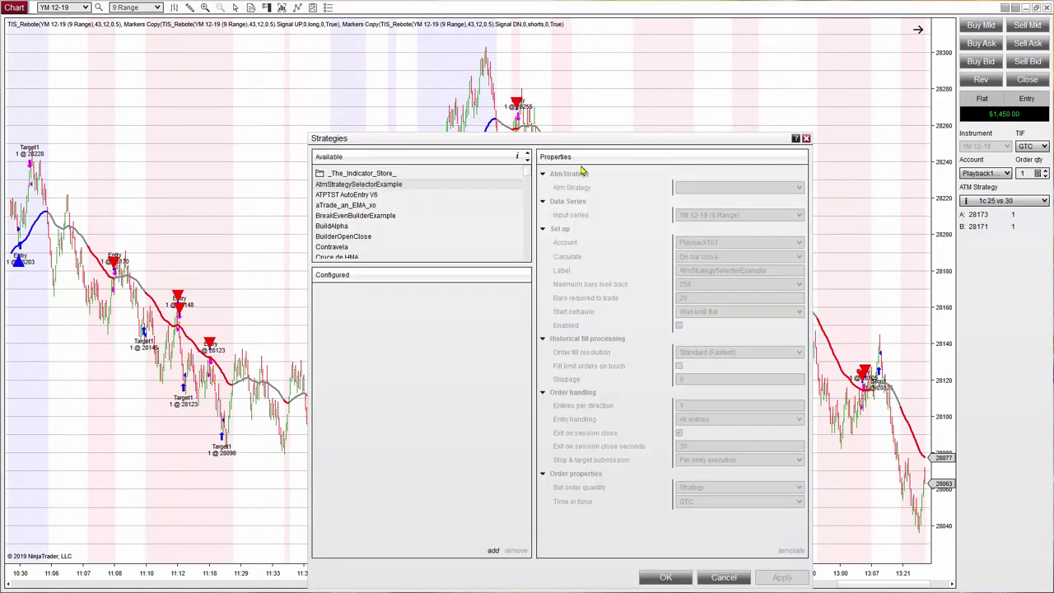
double_click(362, 174)
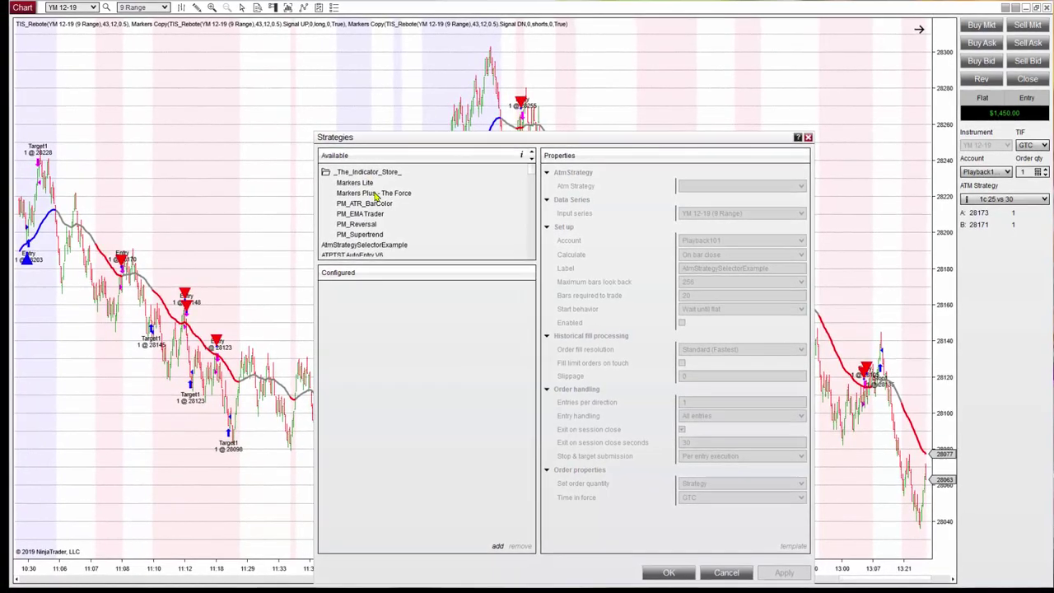
double_click(374, 193)
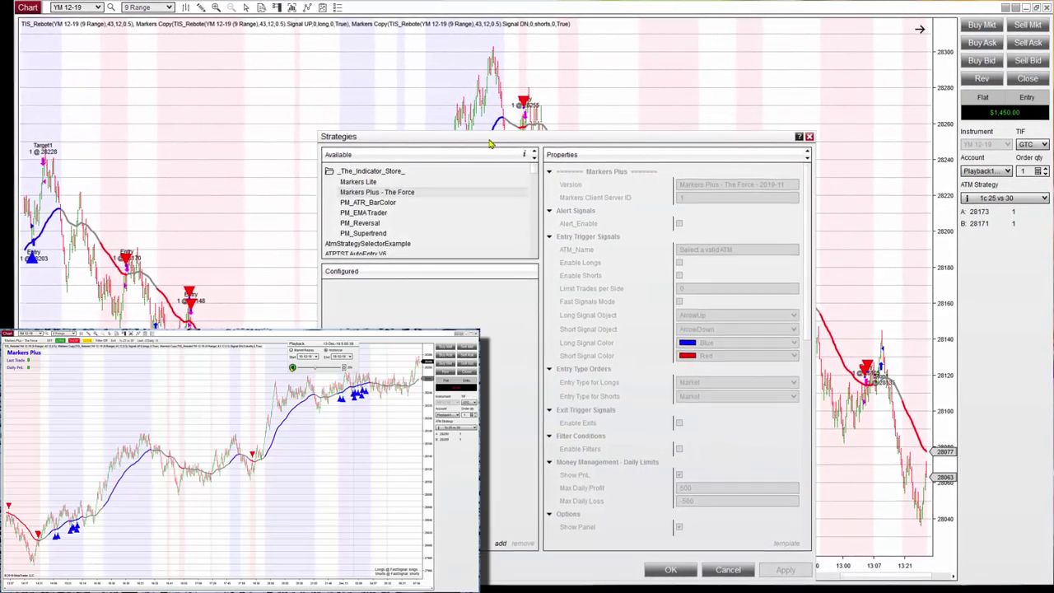
Step: Enable Fast Signals Mode for Markers Plus and set the fast signal names to "long" for longs and "shorts" for shorts
left_click_drag(475, 138, 371, 92)
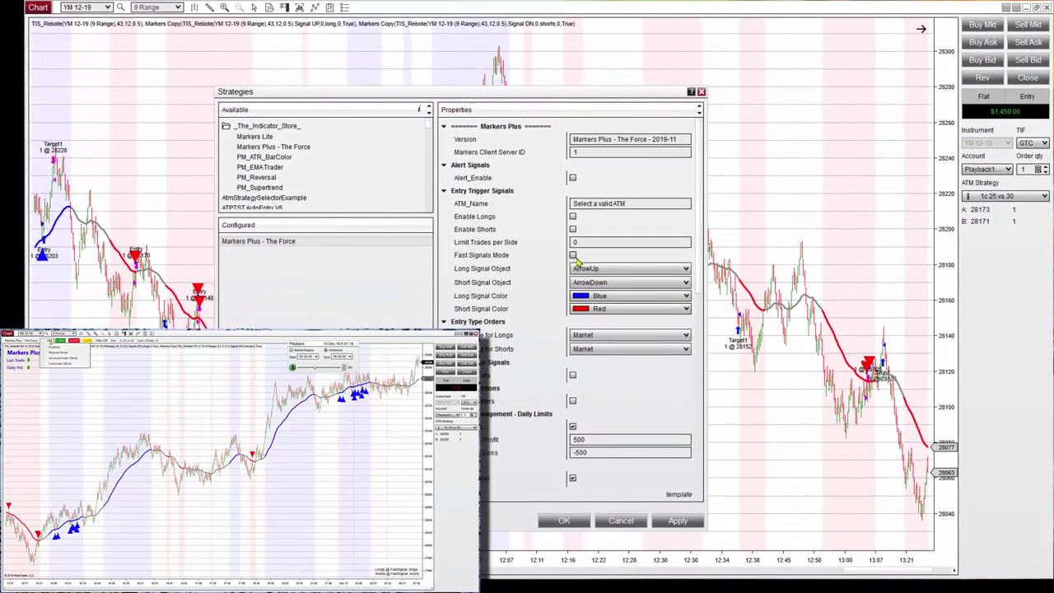
left_click(574, 254)
left_click(601, 267)
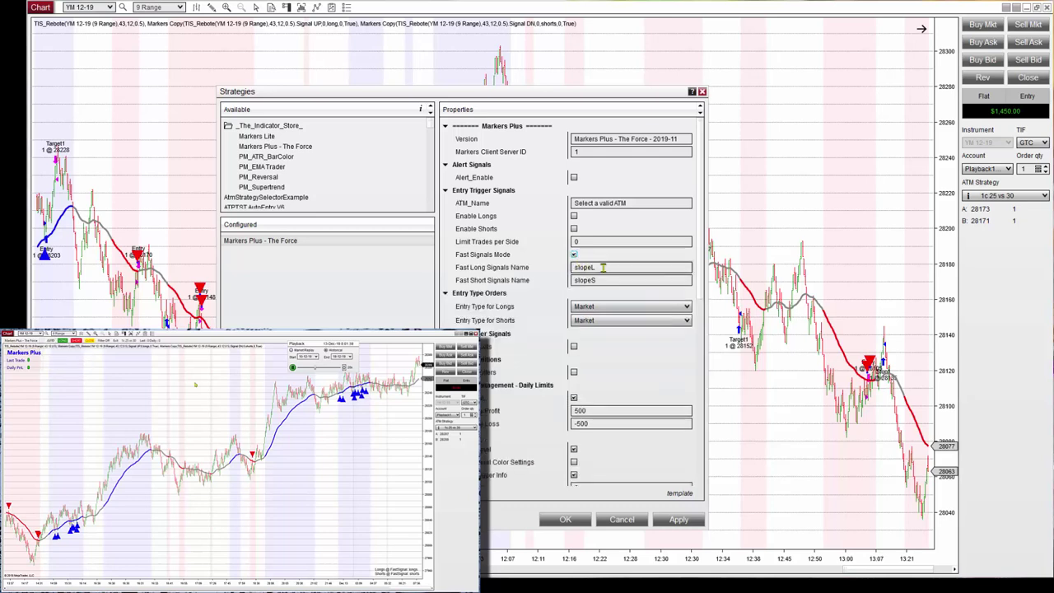
left_click(601, 267)
left_click(599, 281)
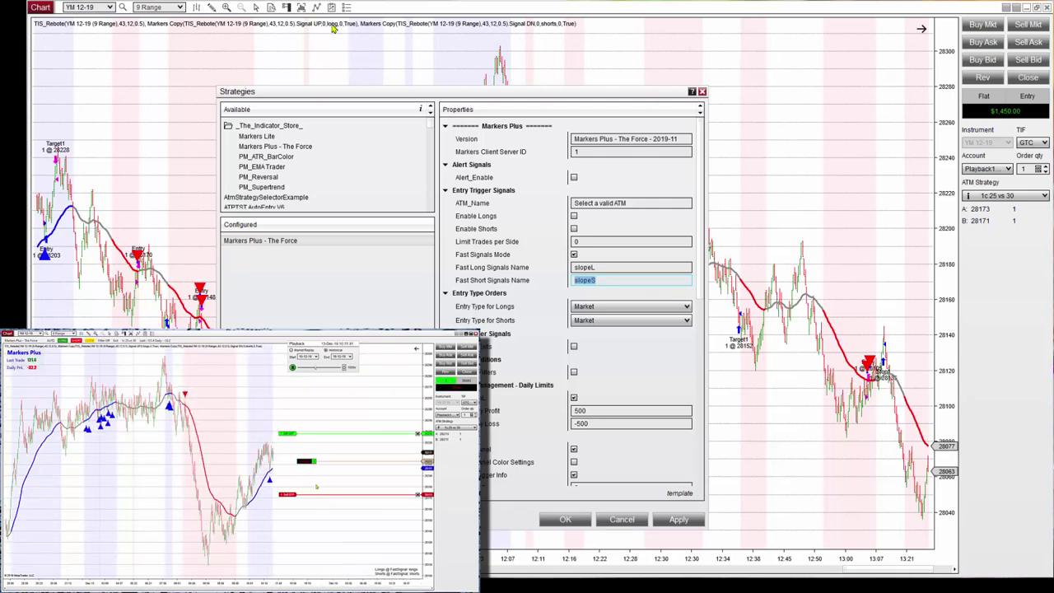
double_click(601, 265)
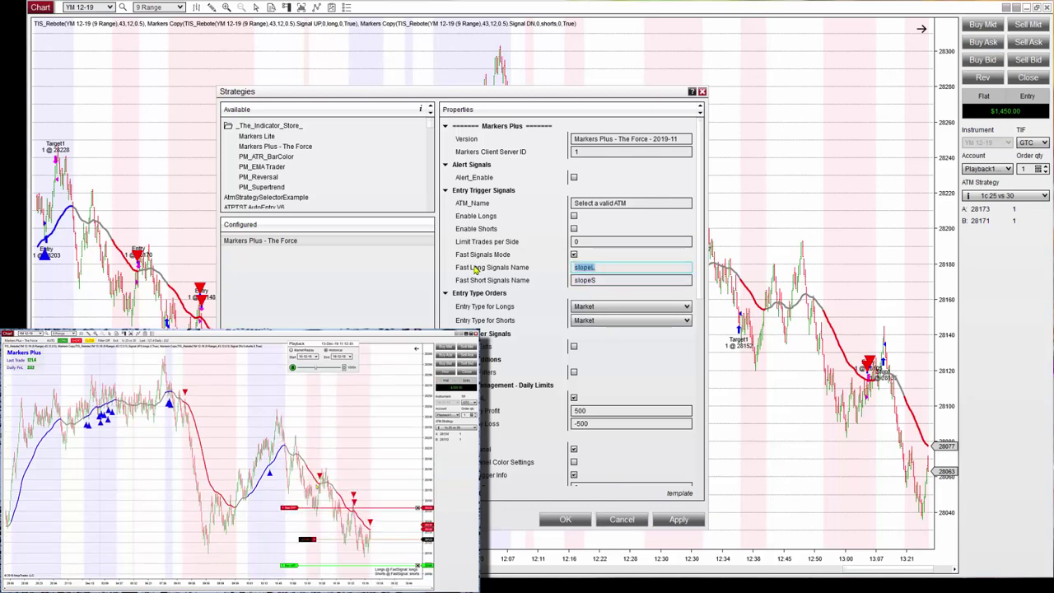
type("long")
double_click(607, 280)
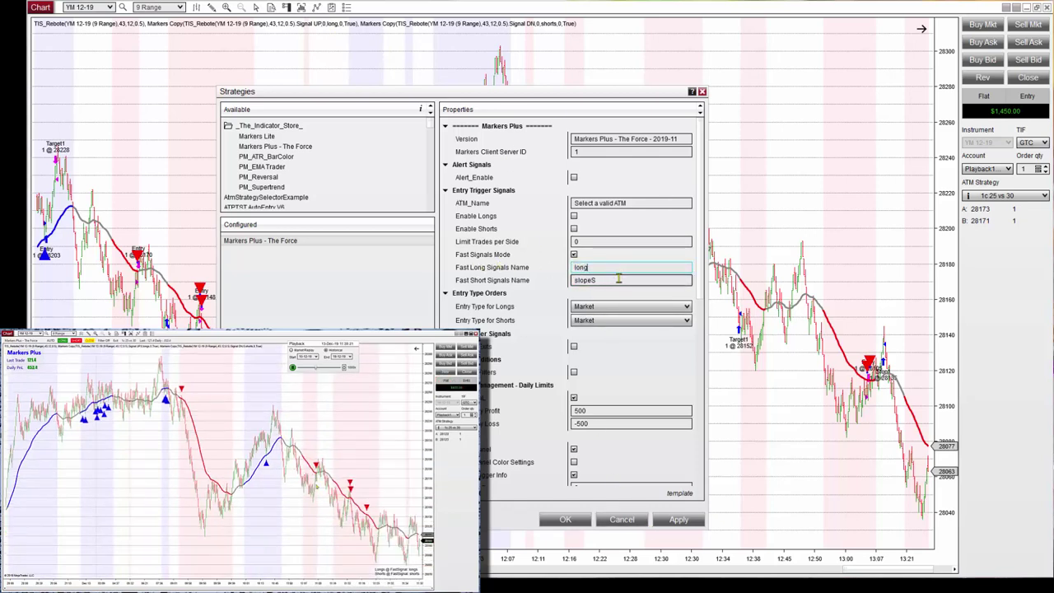
type("shorts")
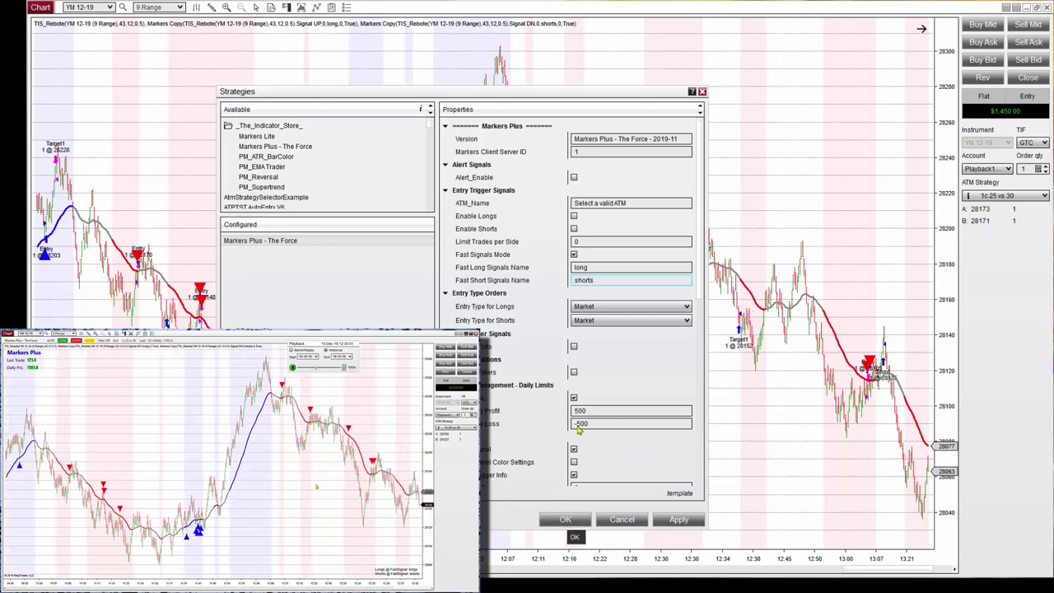
Step: Enable the Markers Plus - The Force strategy and apply it to the chart
scroll(700, 386, "down", 10)
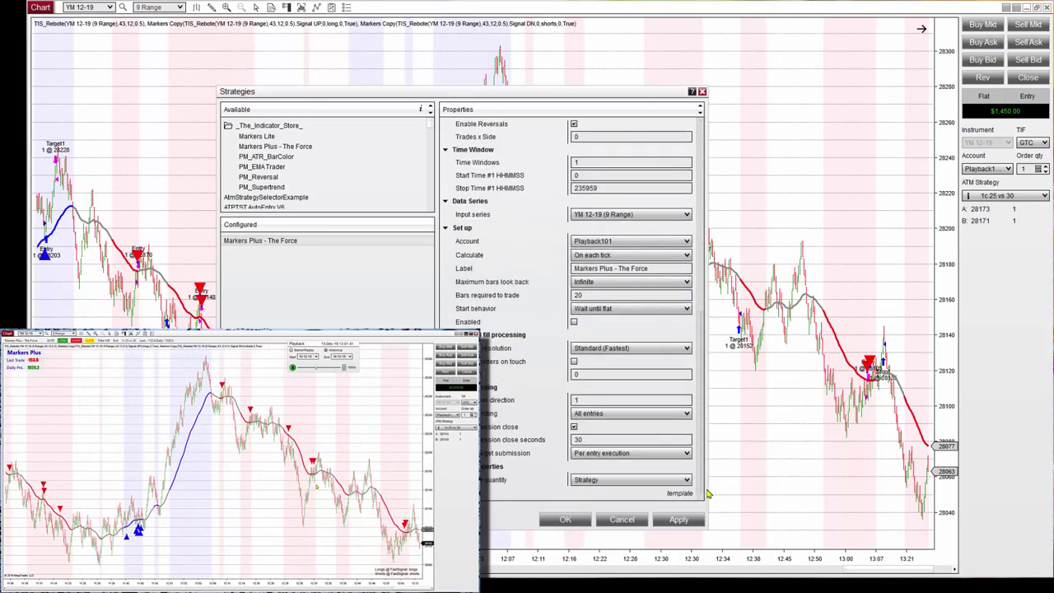
left_click(573, 305)
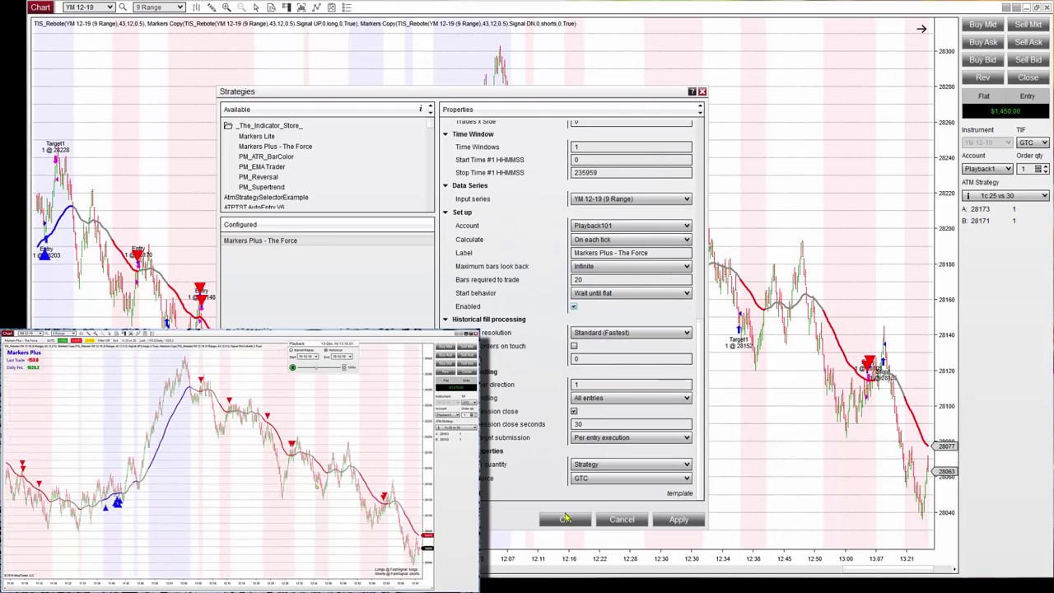
left_click(565, 519)
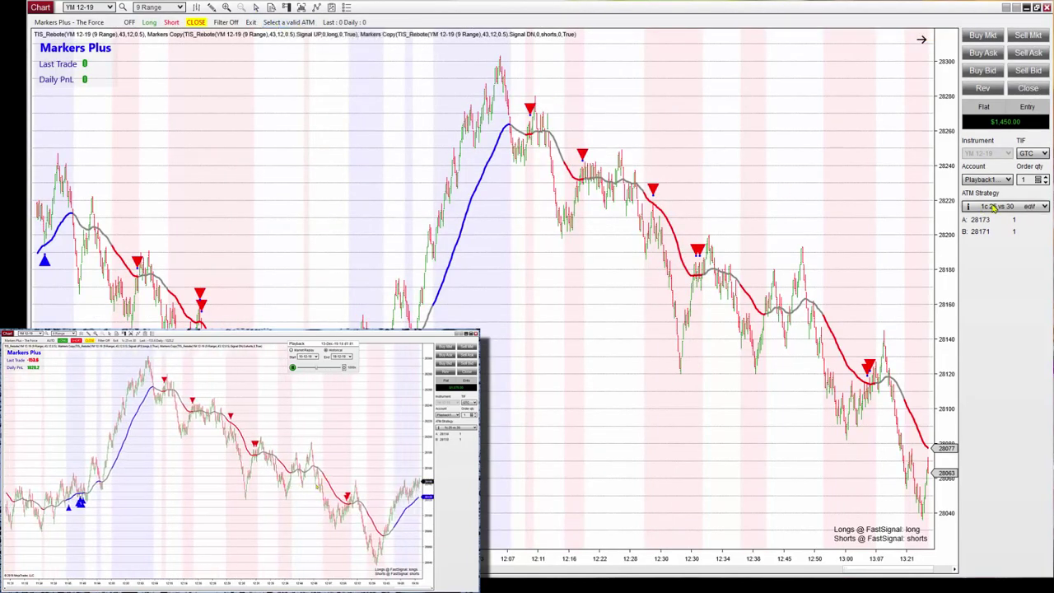
Step: Open the ATM selection of the Markers Plus strategy on the chart
left_click(281, 23)
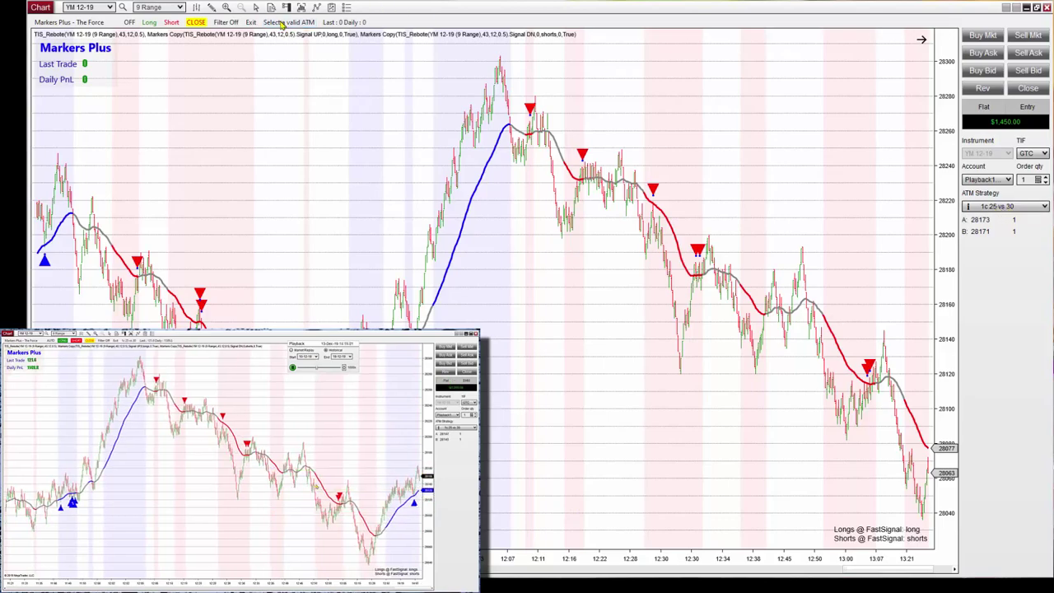